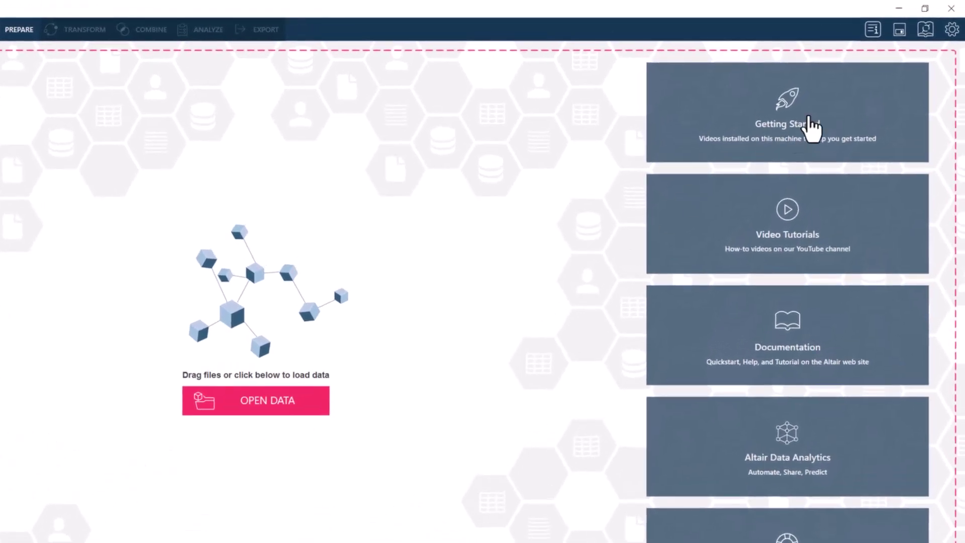
- Add a new server entry for the Altair Monarch Server Library in the application default settings
left_click(953, 37)
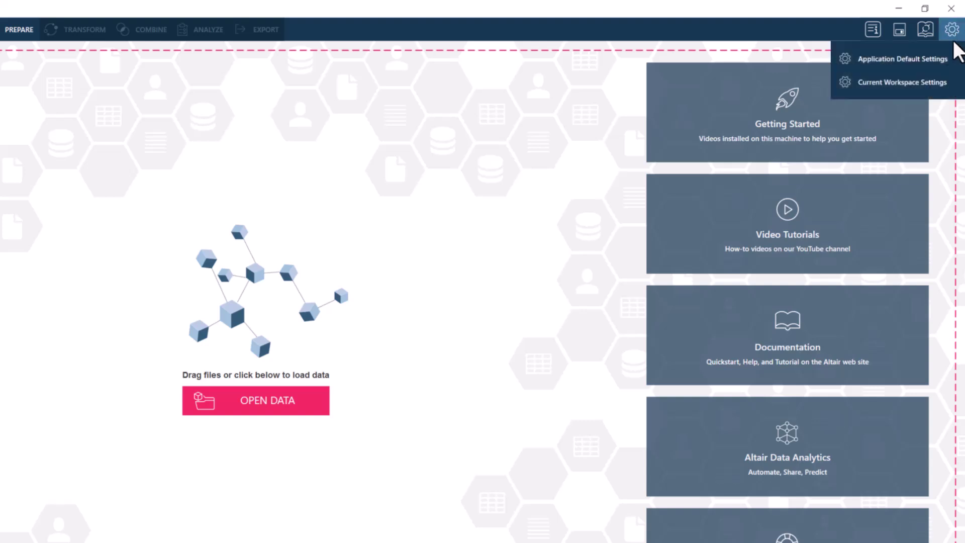
left_click(944, 60)
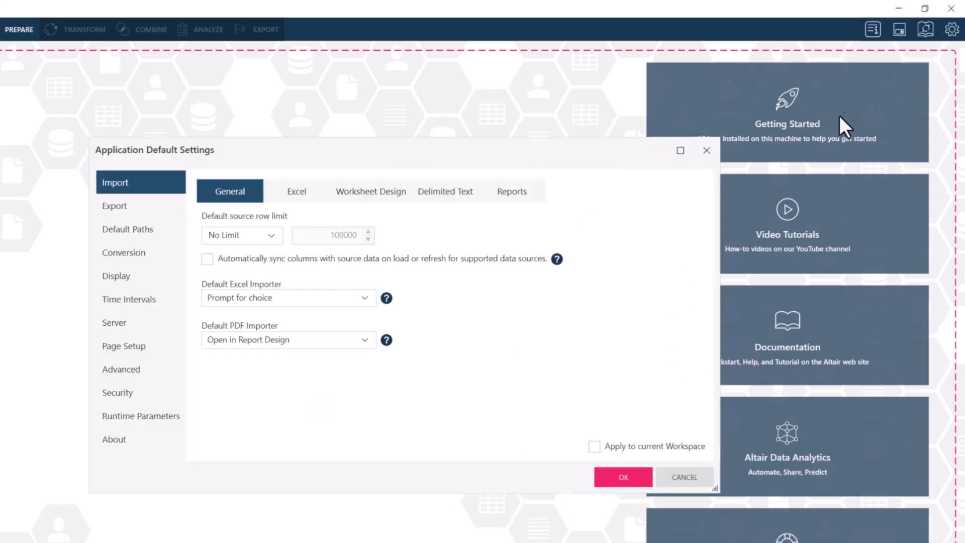
left_click(125, 324)
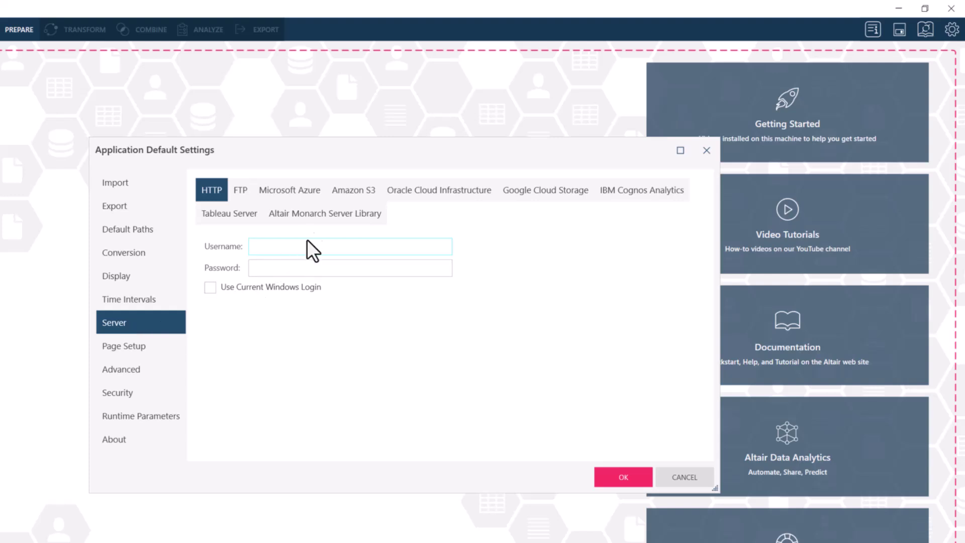
left_click(316, 217)
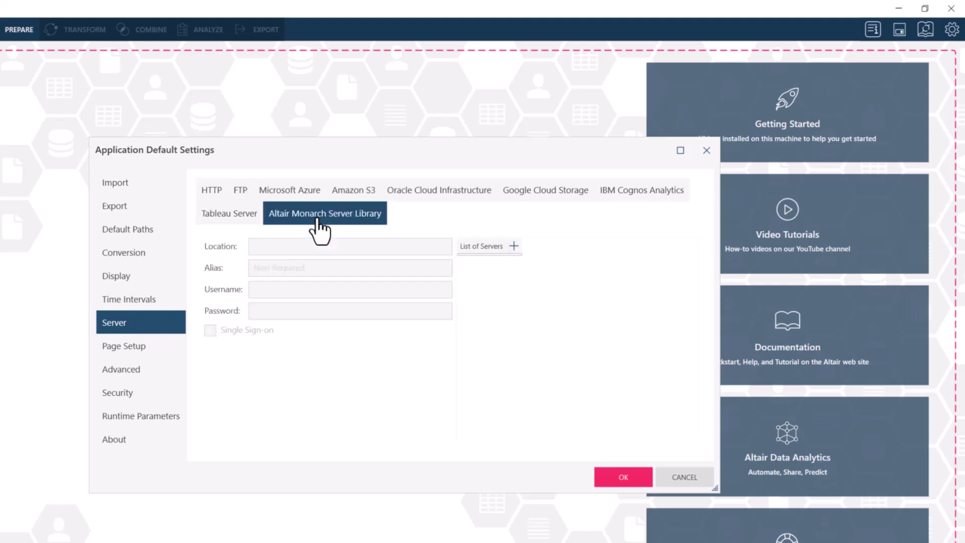
left_click(514, 245)
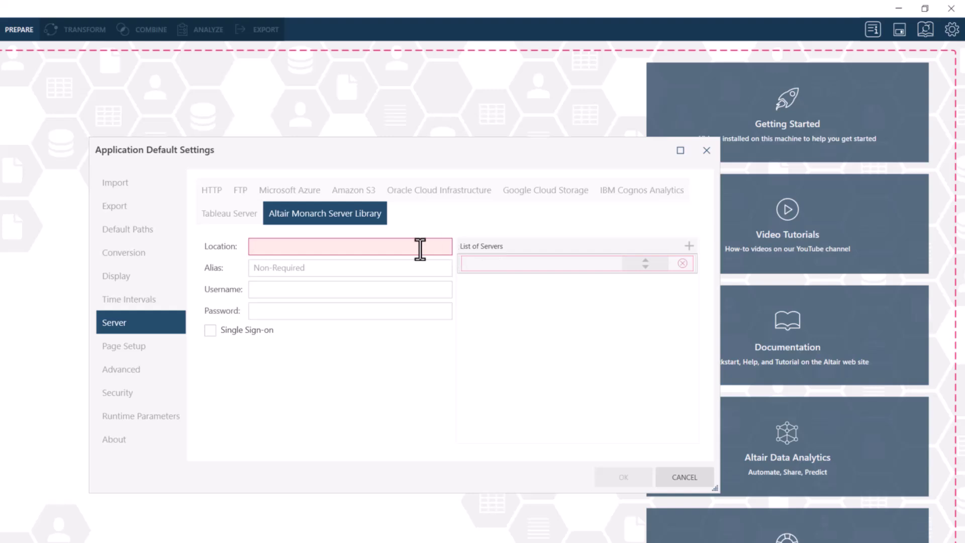
- Fill in the server's location, the alias MS Library, the username and the password, and save the settings
key("ctrl+v")
left_click(410, 273)
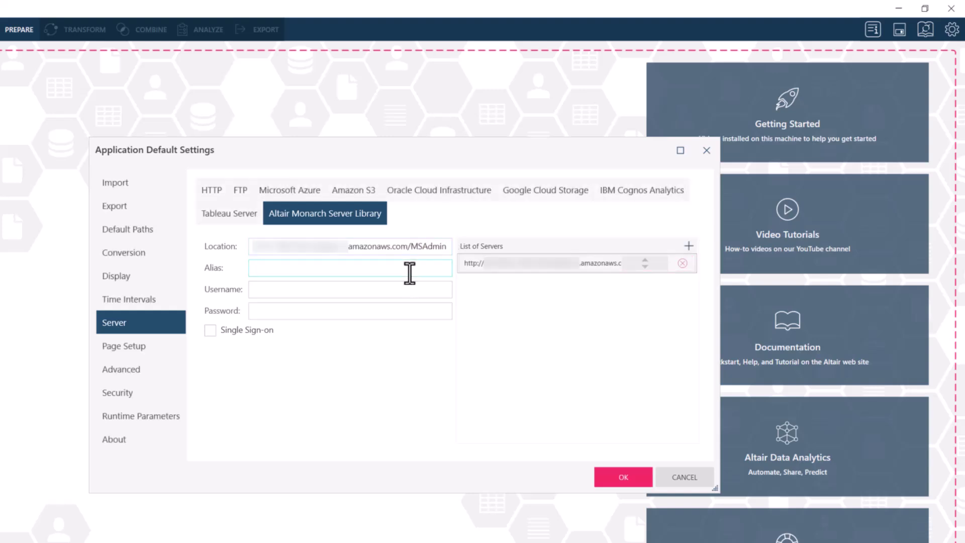
type("MS Library")
left_click(410, 290)
type("monarchdemo")
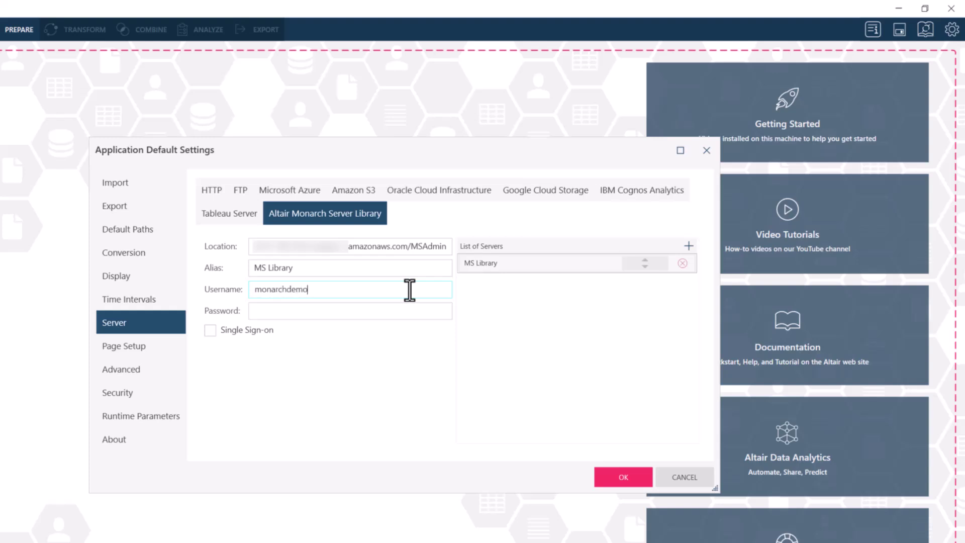
key("Tab")
type("••••••••")
left_click(600, 475)
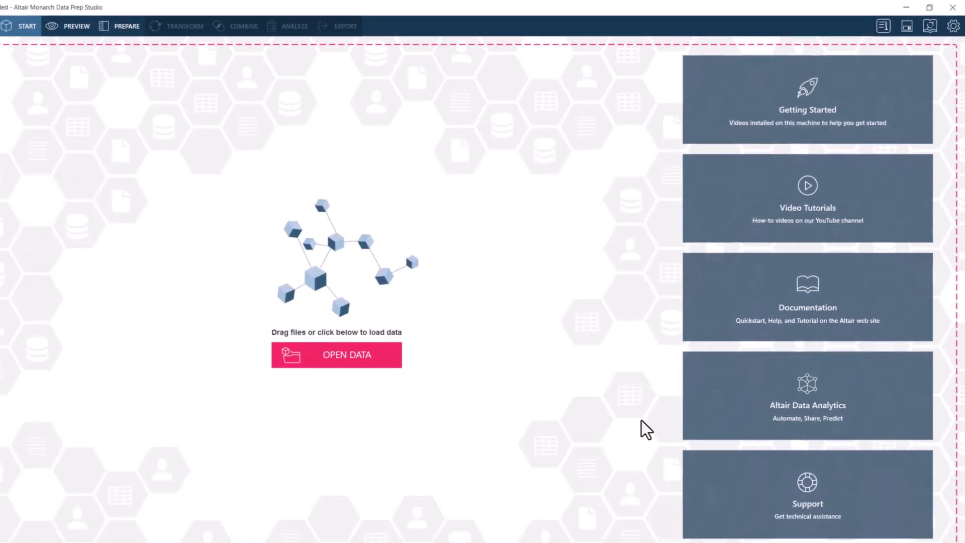
- Browse the SAP Reports container of MS Library as an Altair Monarch Server Library data source, and cancel without loading a file
left_click(409, 346)
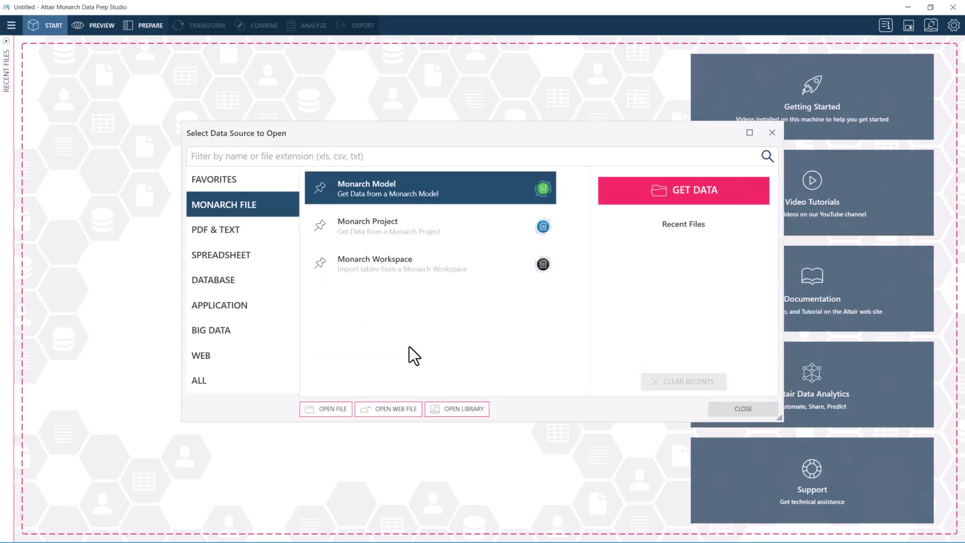
left_click(289, 310)
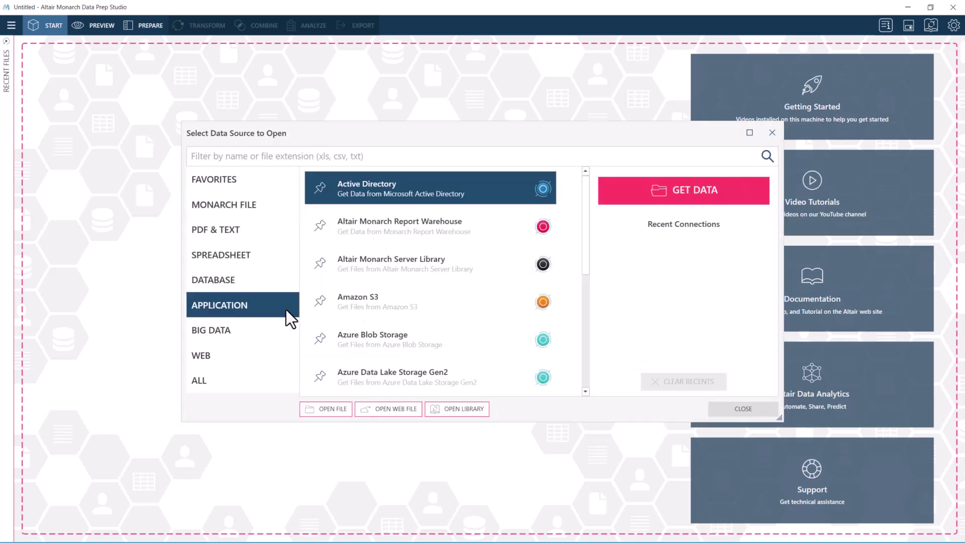
left_click(483, 263)
left_click(752, 192)
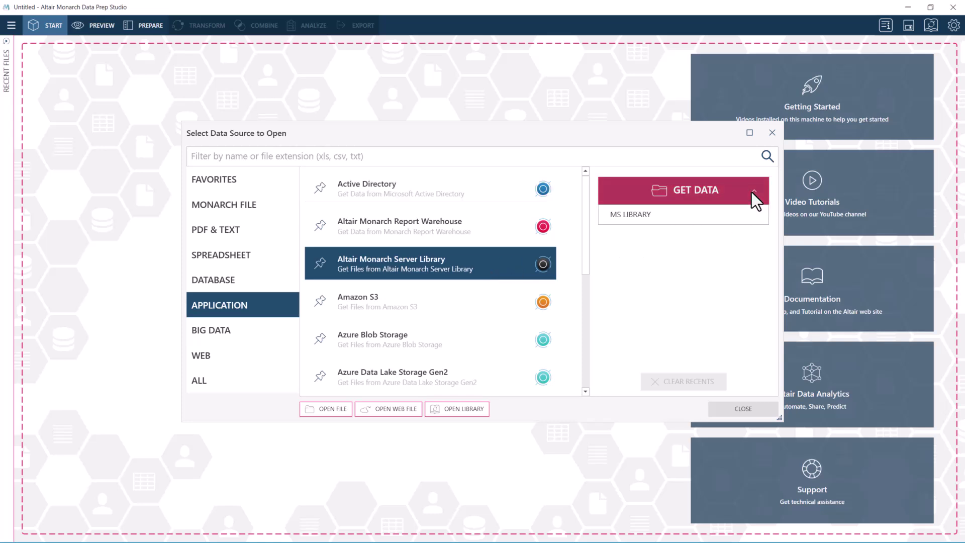
left_click(663, 217)
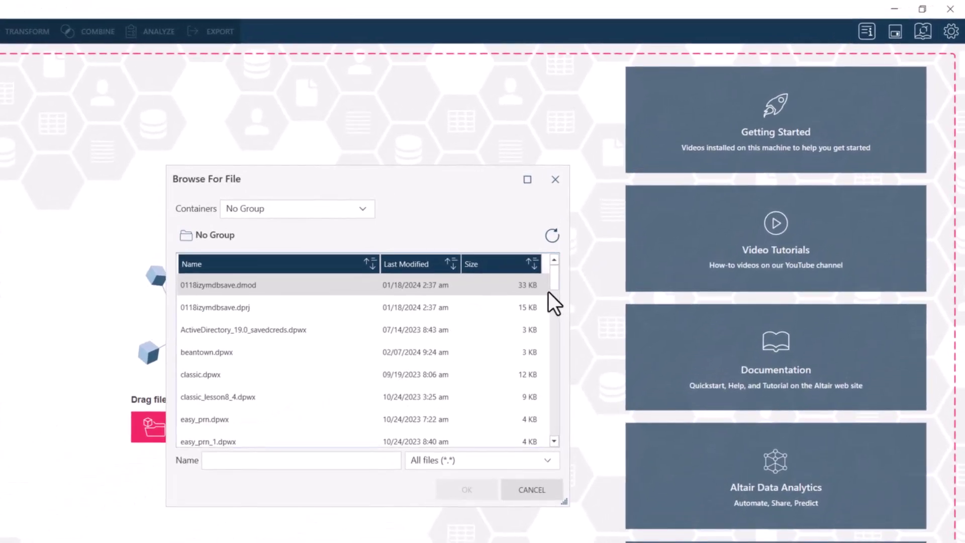
left_click(361, 212)
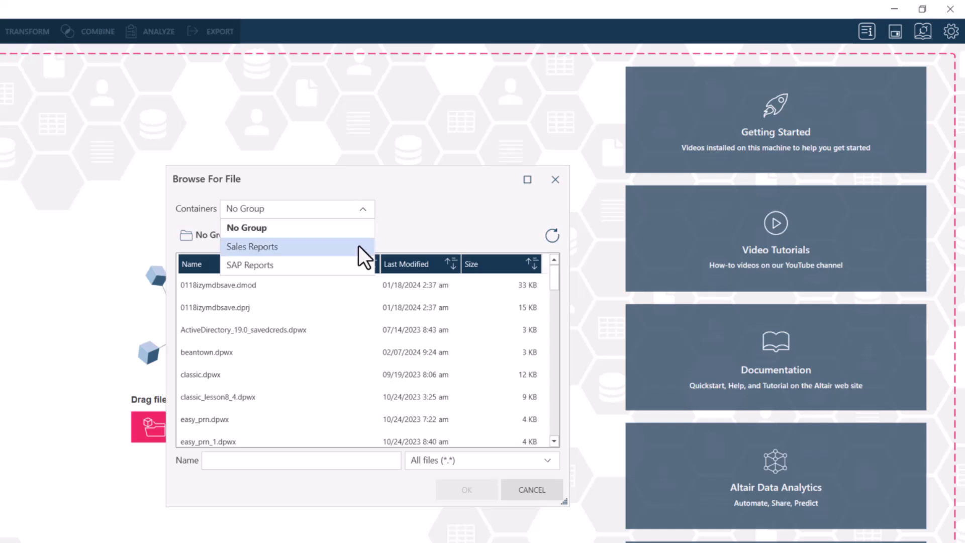
left_click(351, 264)
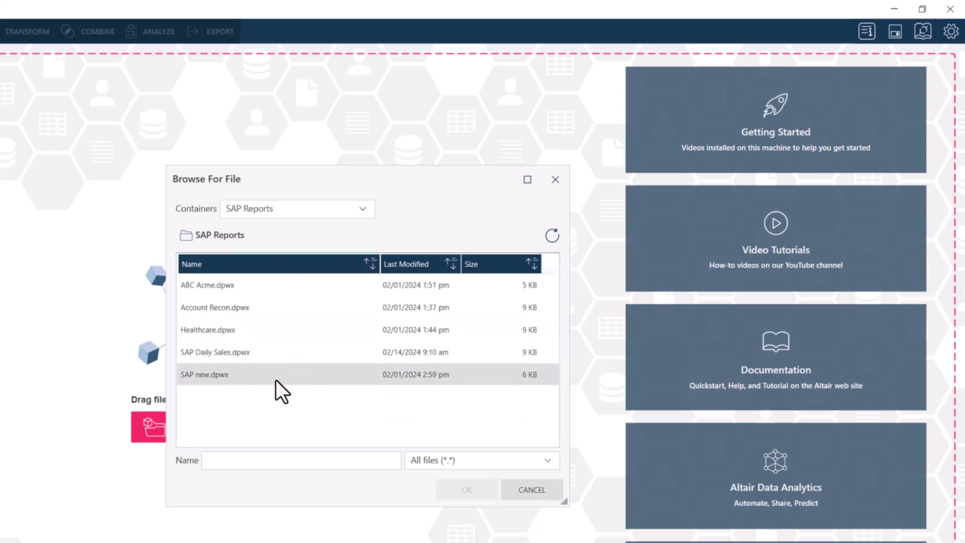
left_click(520, 489)
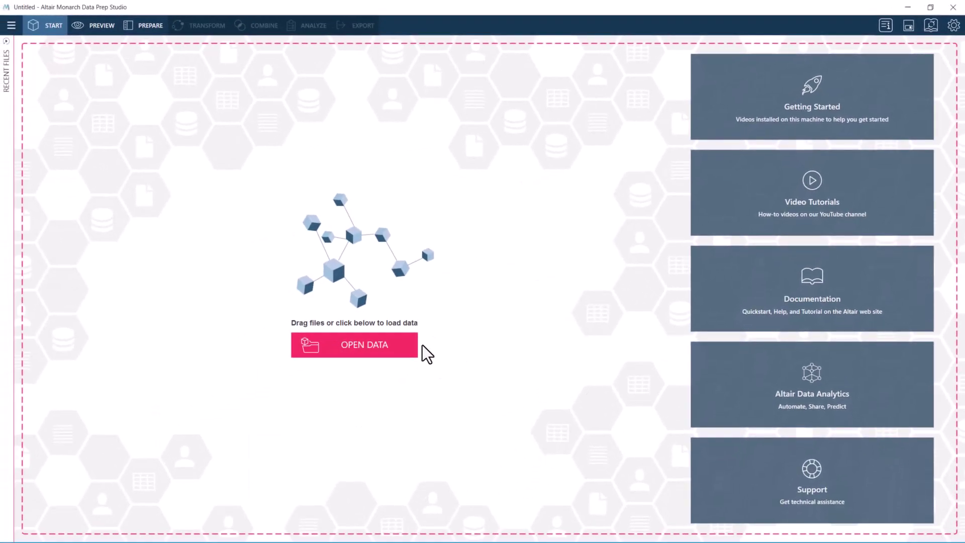
- Browse MS Library as a web file source using Altair Monarch Server Library (dor://), and close without loading data
left_click(407, 345)
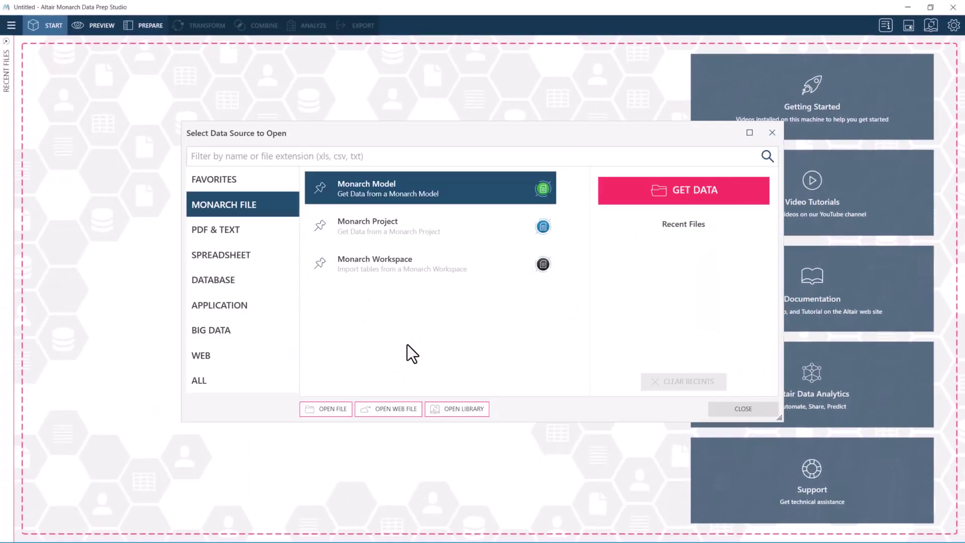
left_click(408, 412)
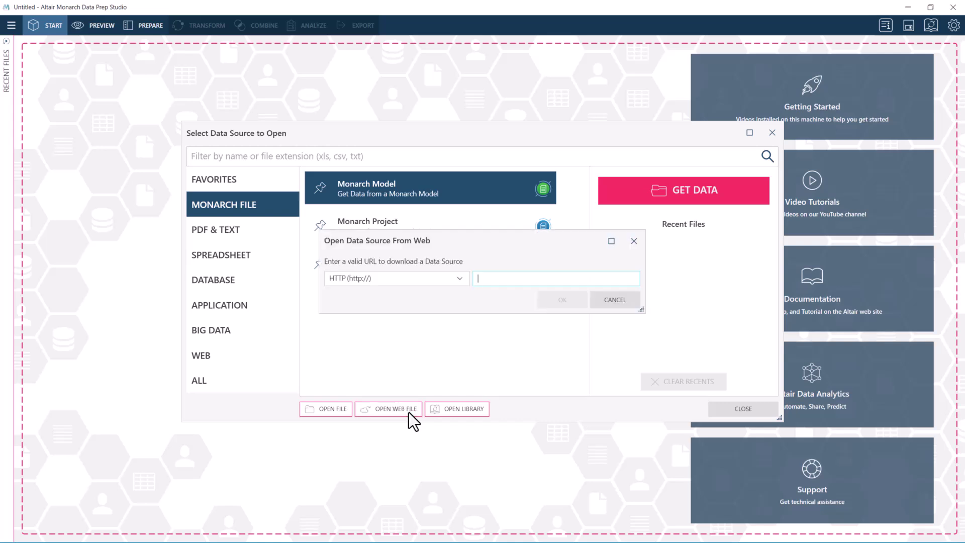
left_click(459, 281)
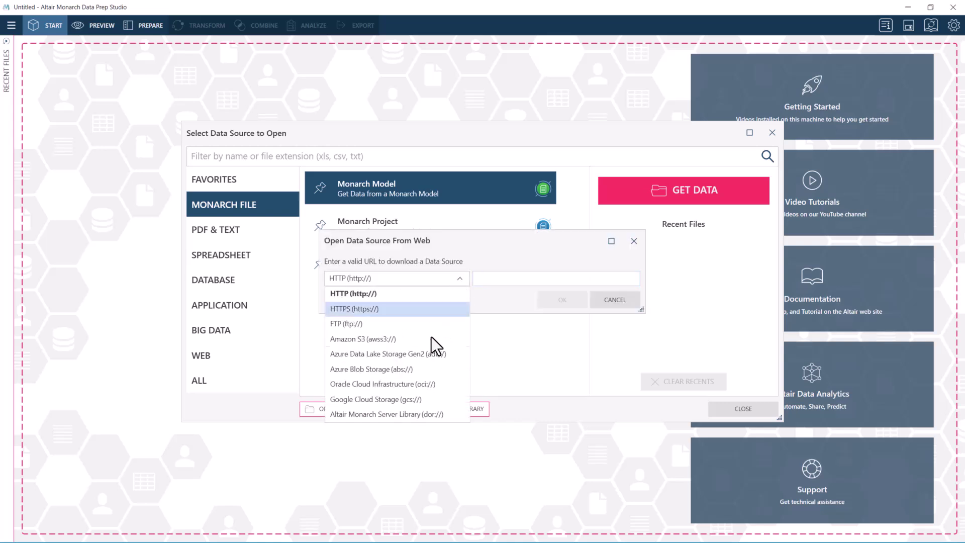
left_click(453, 415)
left_click(629, 279)
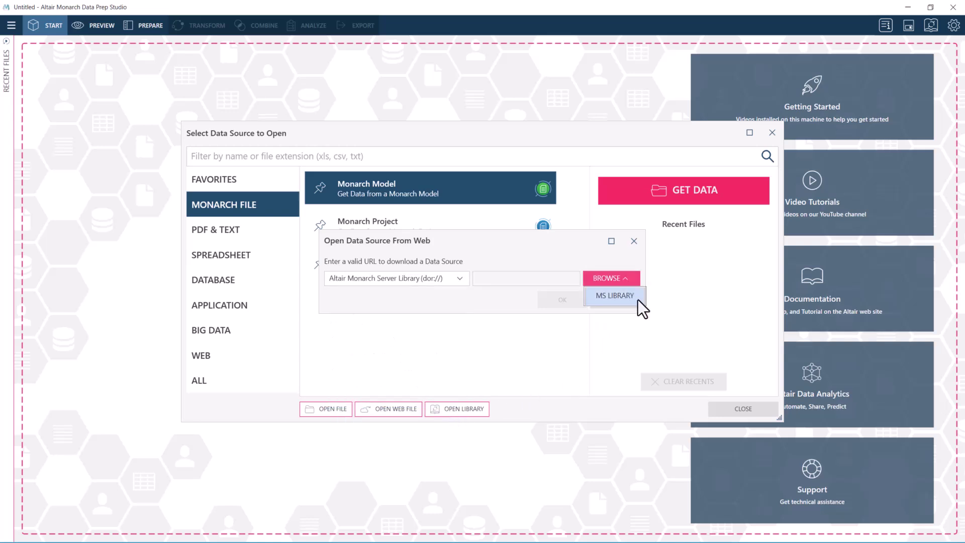
left_click(622, 294)
left_click(716, 402)
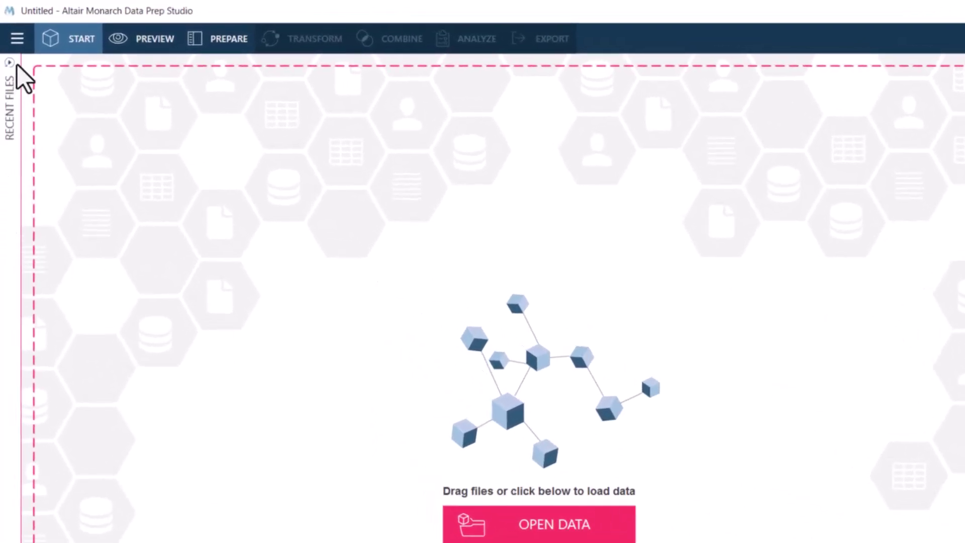
- Open the SAP Daily Sales workspace from the SAP Reports container of MS Library on the Monarch Server
left_click(17, 39)
mouse_move(142, 99)
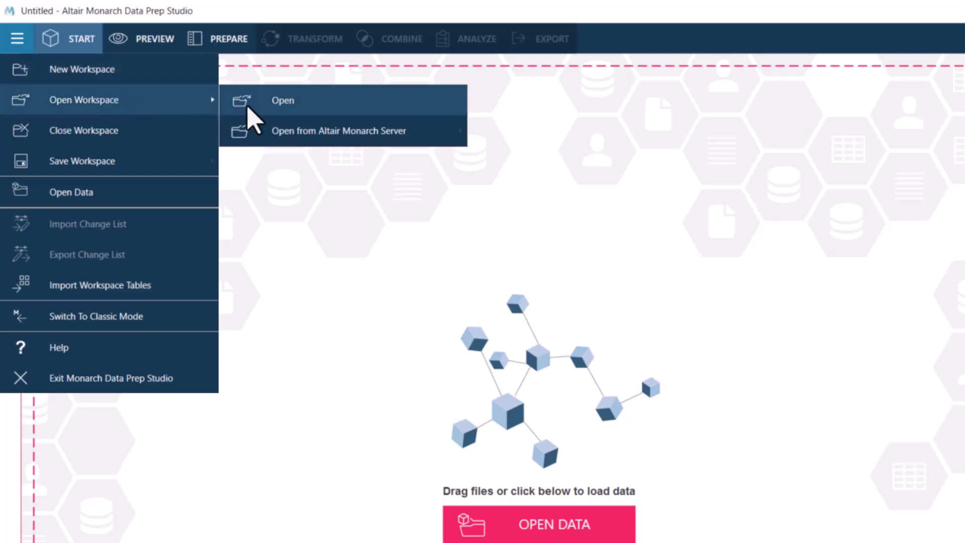
mouse_move(401, 132)
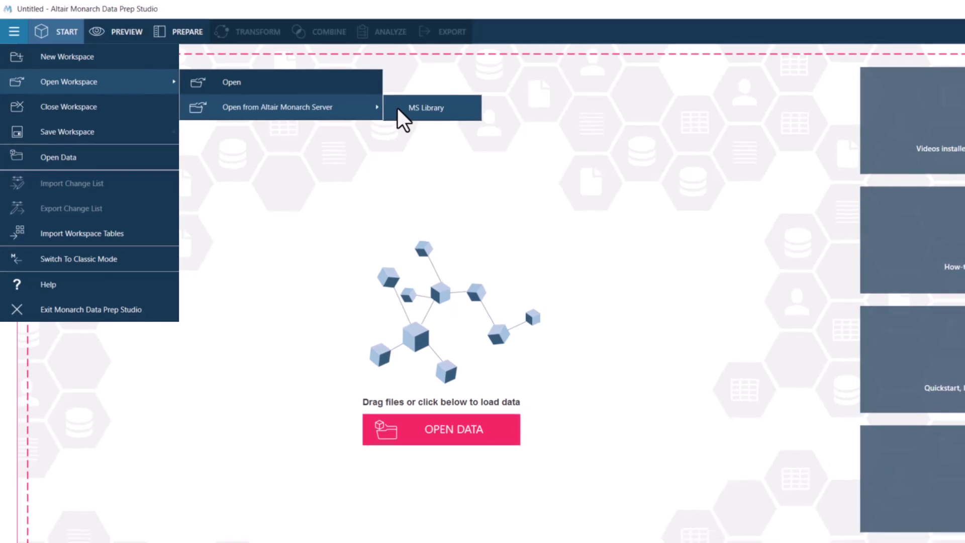
left_click(397, 107)
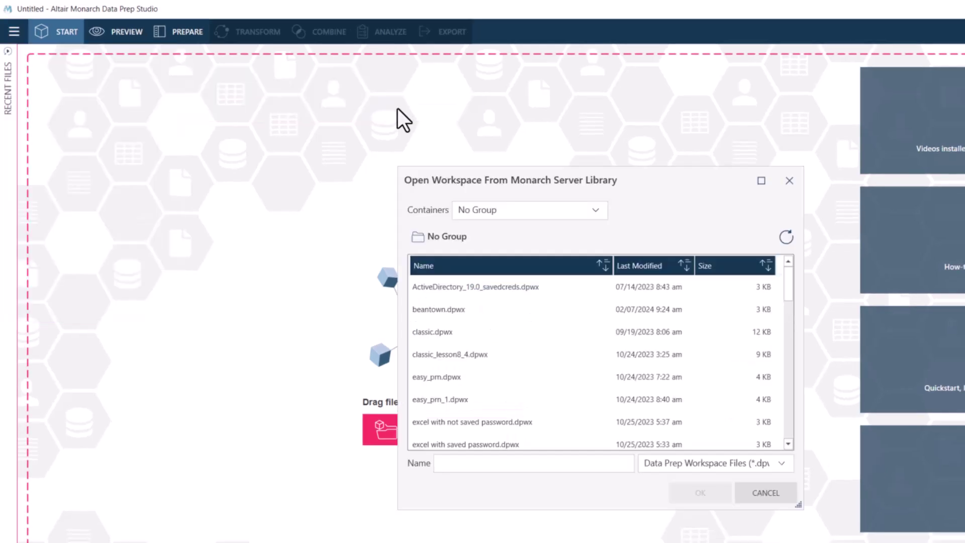
left_click(590, 210)
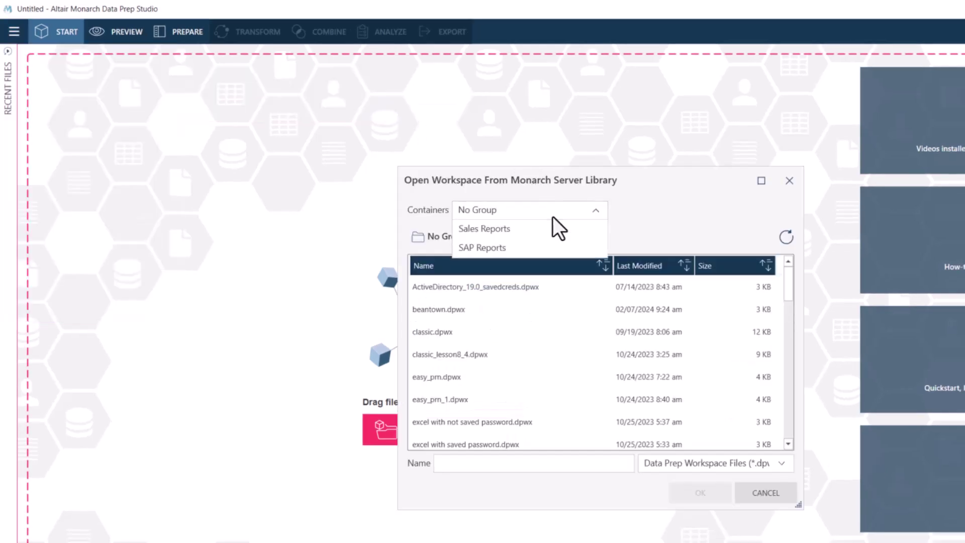
left_click(547, 273)
left_click(483, 355)
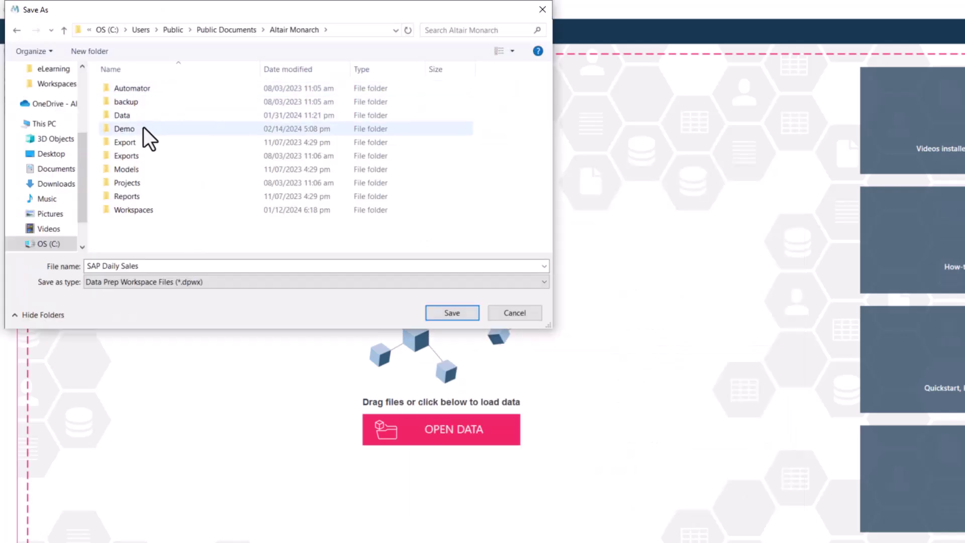
- Save the local copy of the workspace as SAP Daily Sales in the Altair Monarch Demo\Workspaces folder
double_click(143, 126)
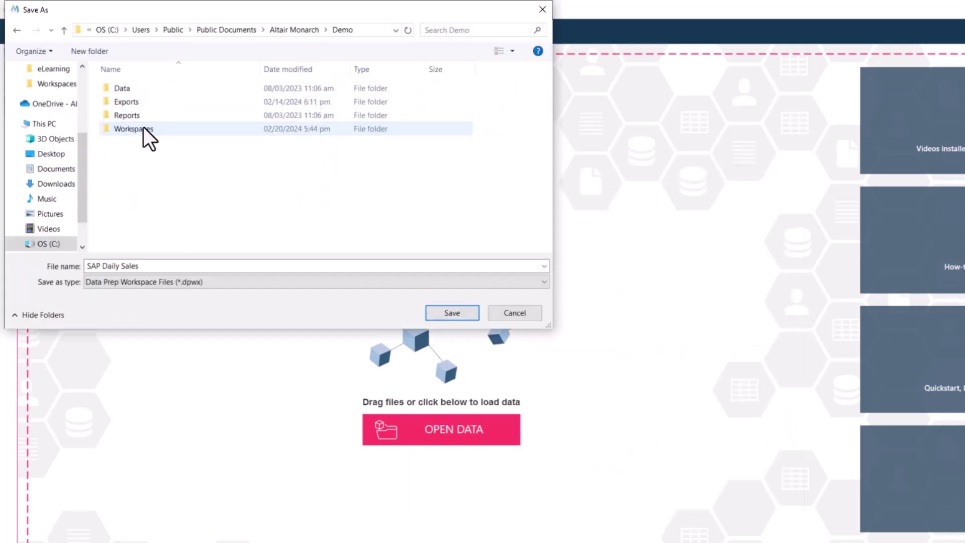
double_click(173, 128)
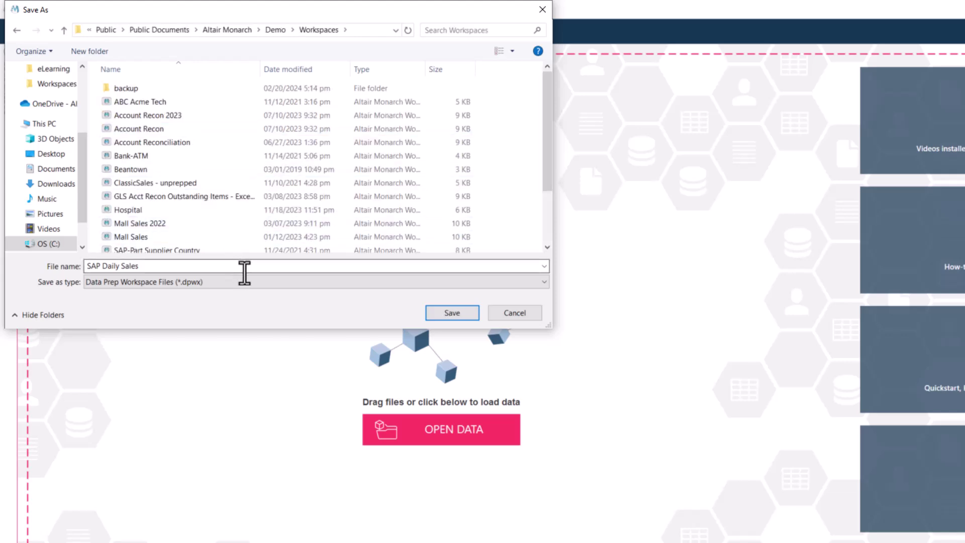
left_click(434, 314)
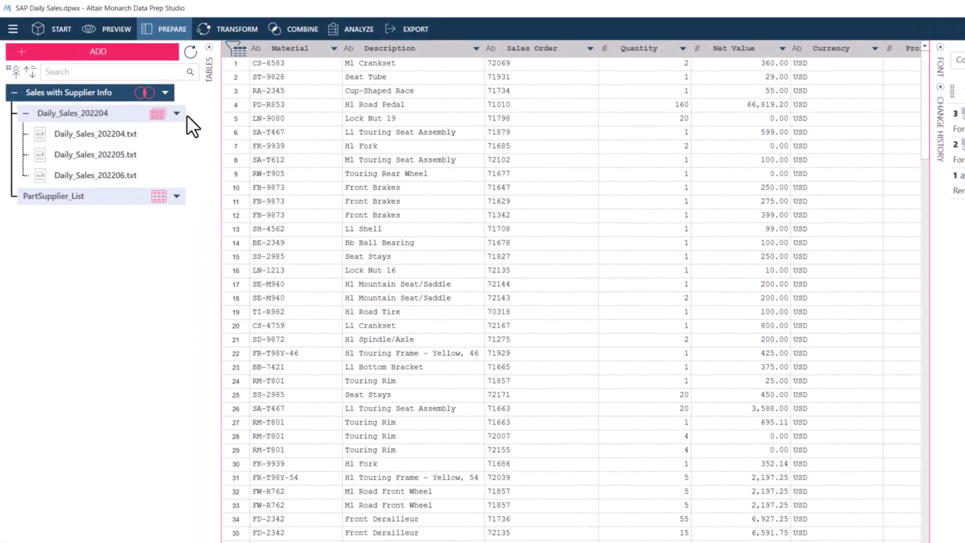
- Inspect the file paths of the reports behind the Daily_Sales_202204 table, and cancel without changing them
left_click(177, 113)
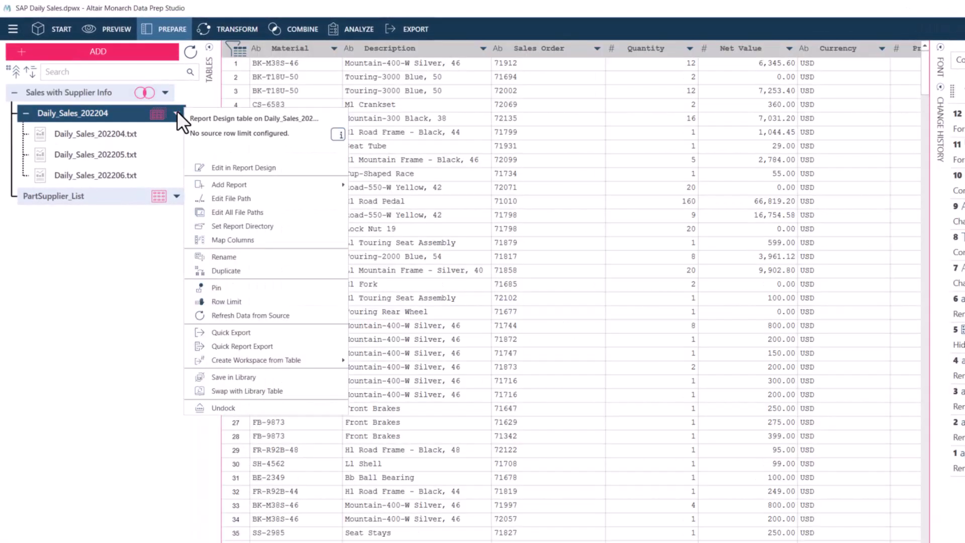
left_click(272, 199)
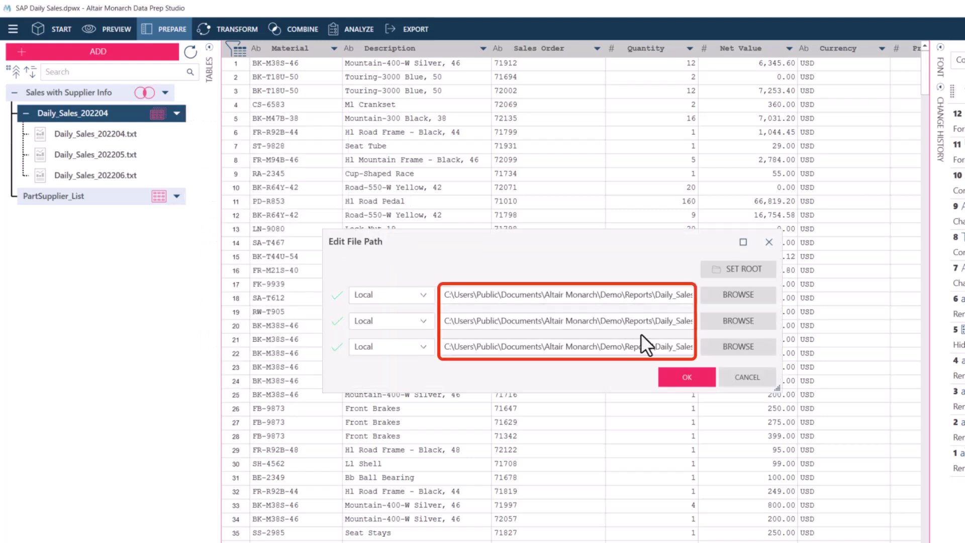
left_click(626, 296)
key("End")
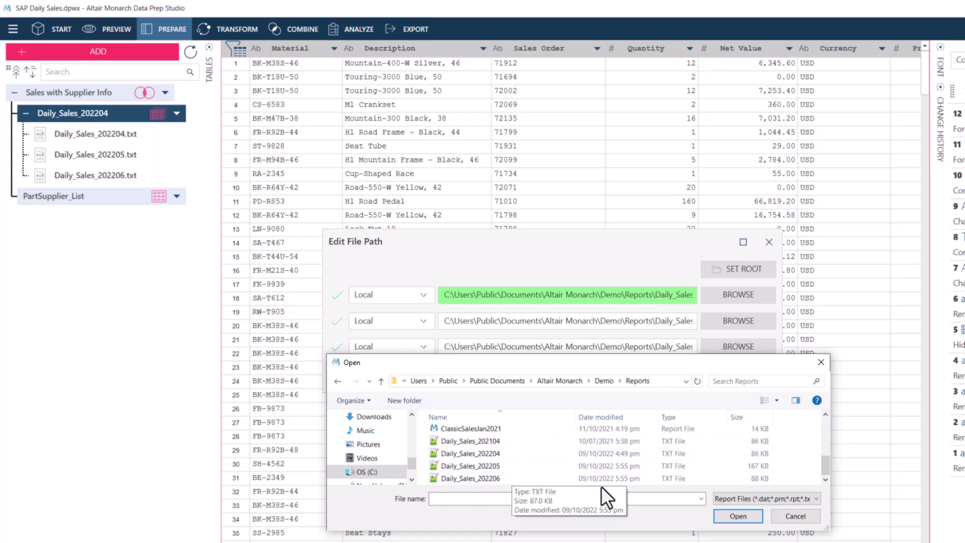
left_click(780, 518)
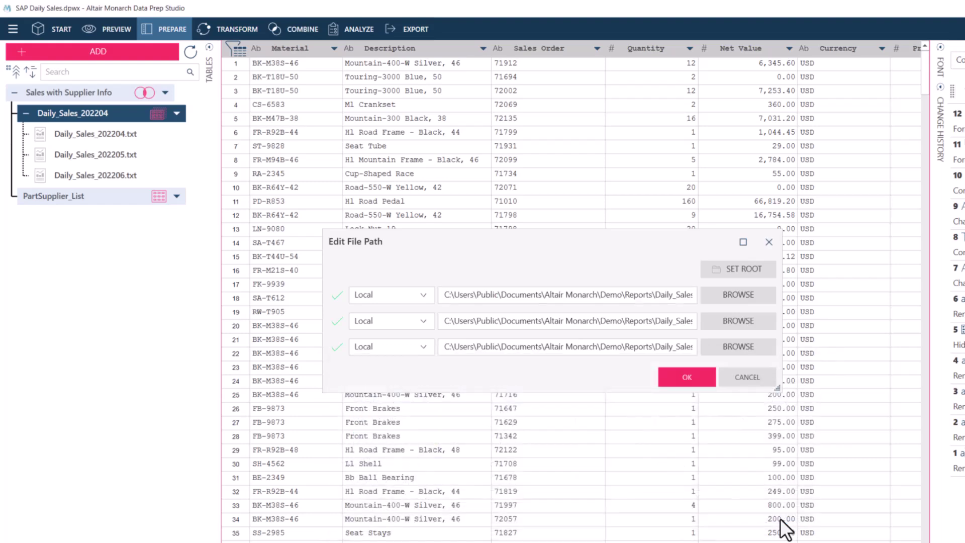
left_click(758, 384)
- Check the export location of the Sales with Supplier Info Excel export and its folder, leaving it unchanged
left_click(426, 36)
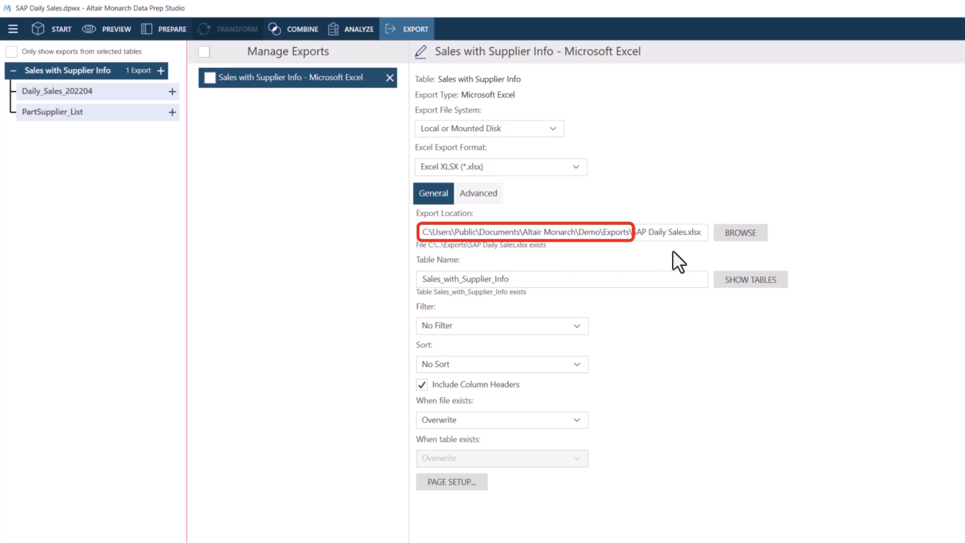
left_click(739, 233)
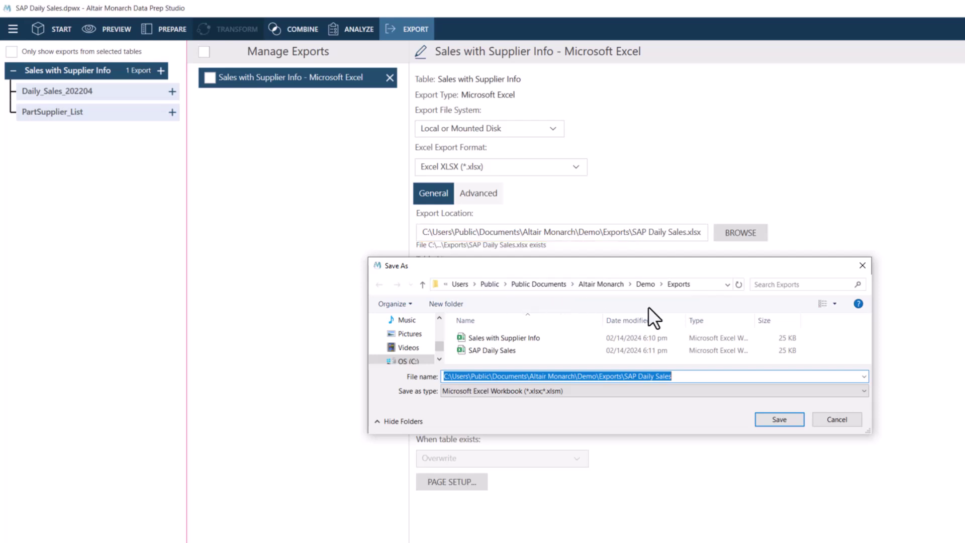
left_click(819, 422)
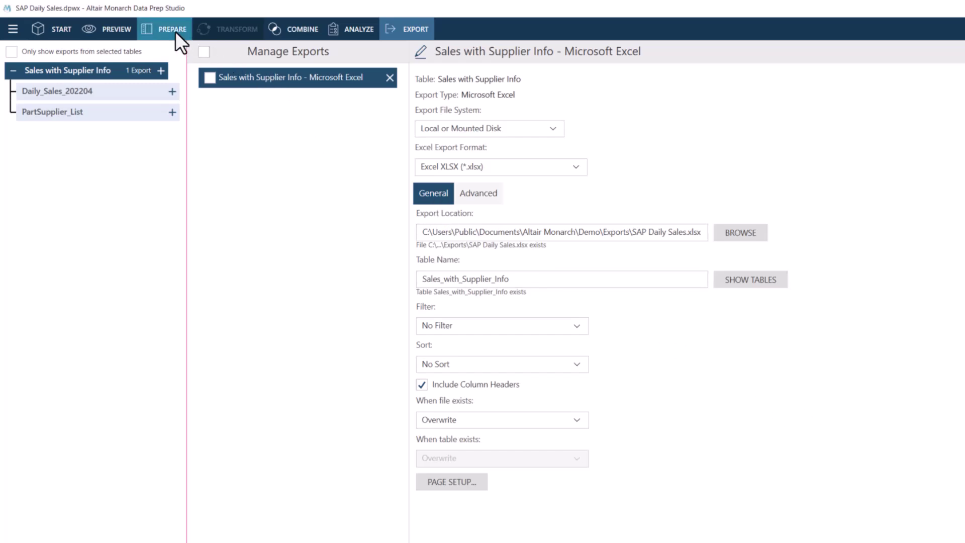
- Save the workspace as a new item named Bike Sales in the SAP Reports container of MS Library on the Monarch Server
left_click(172, 29)
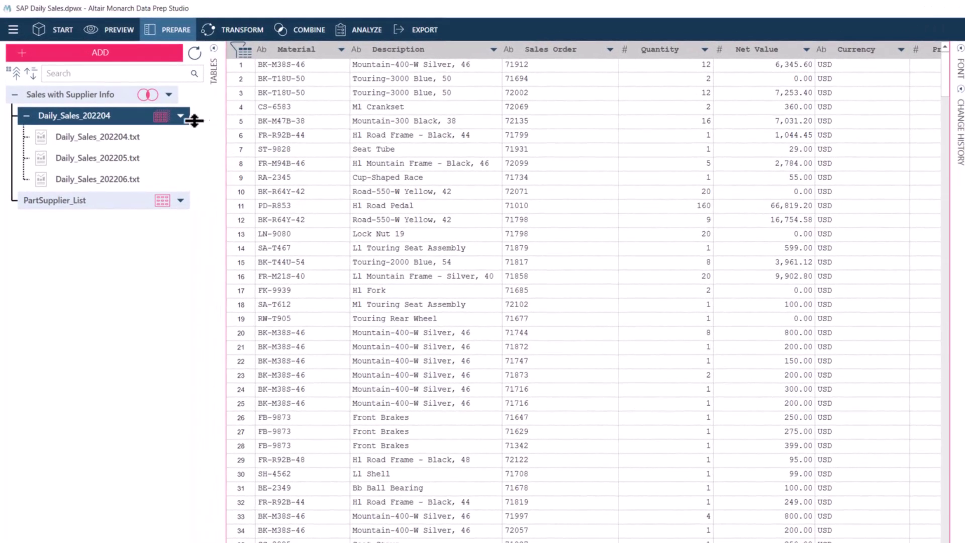
left_click(14, 29)
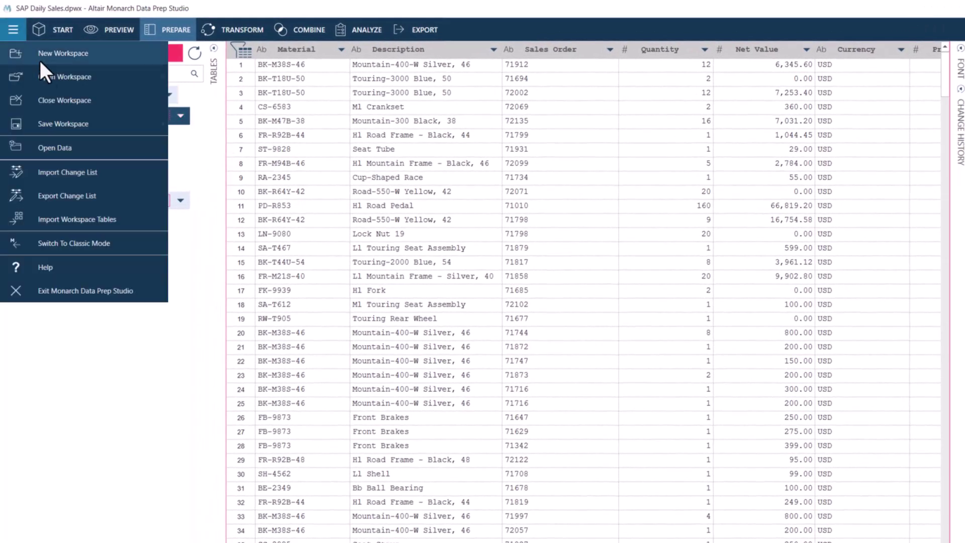
mouse_move(125, 123)
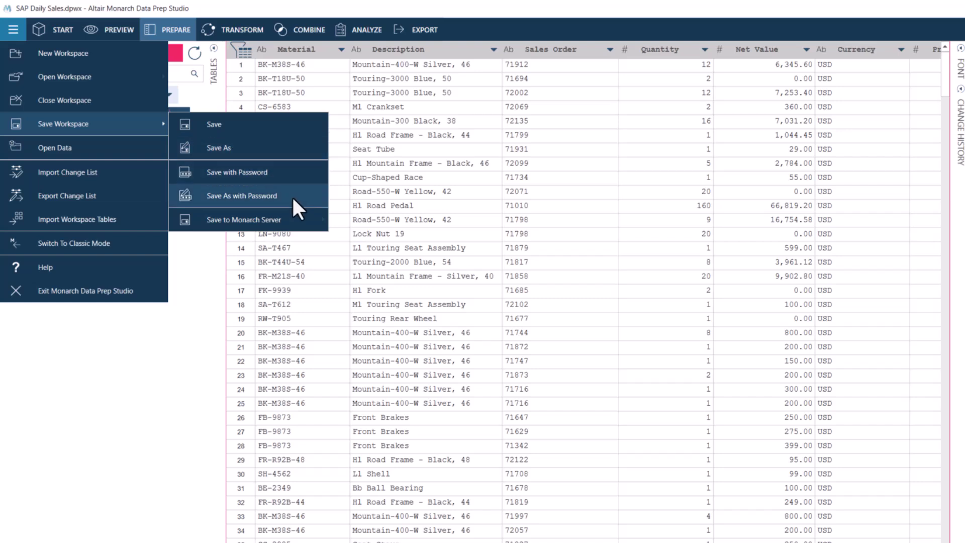
mouse_move(302, 220)
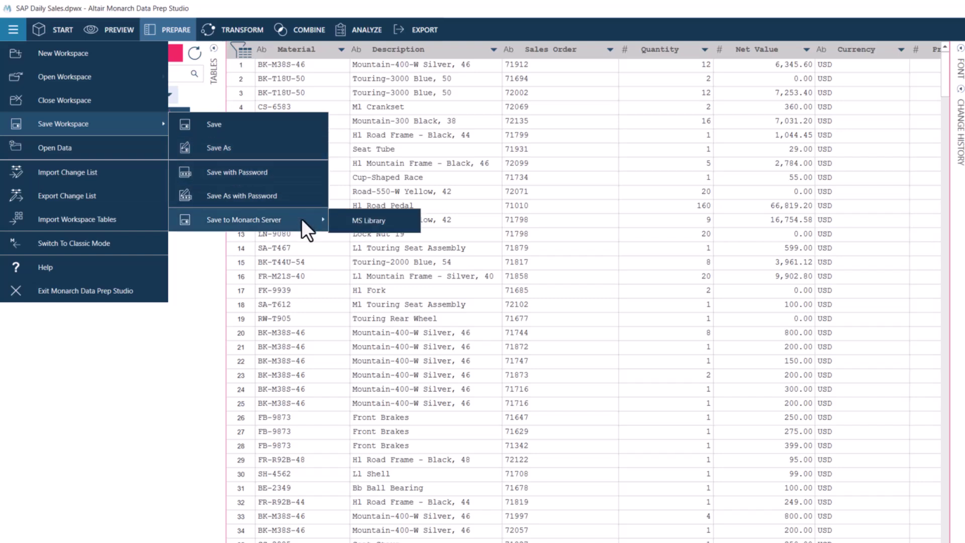
left_click(336, 223)
left_click(565, 196)
left_click(536, 252)
left_click(481, 434)
type("Bike Sales")
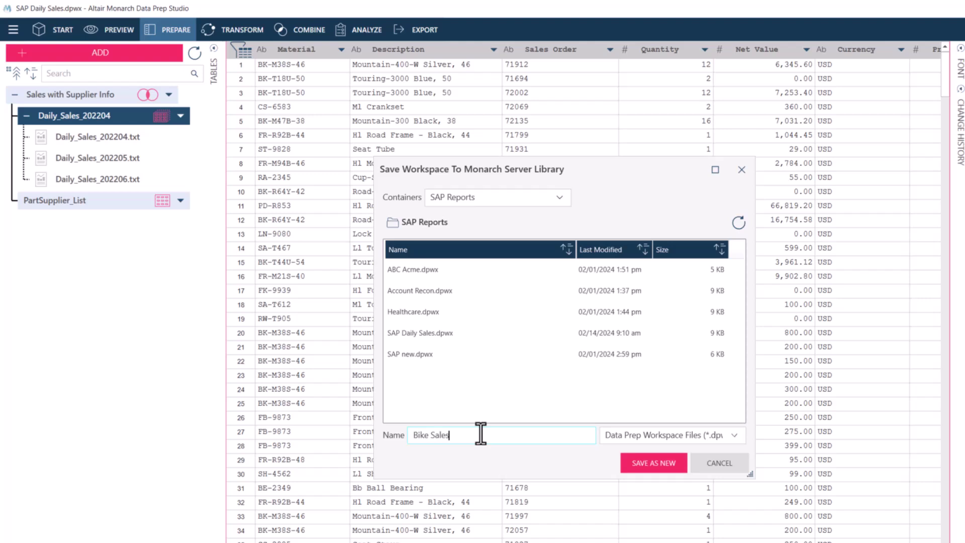
left_click(648, 463)
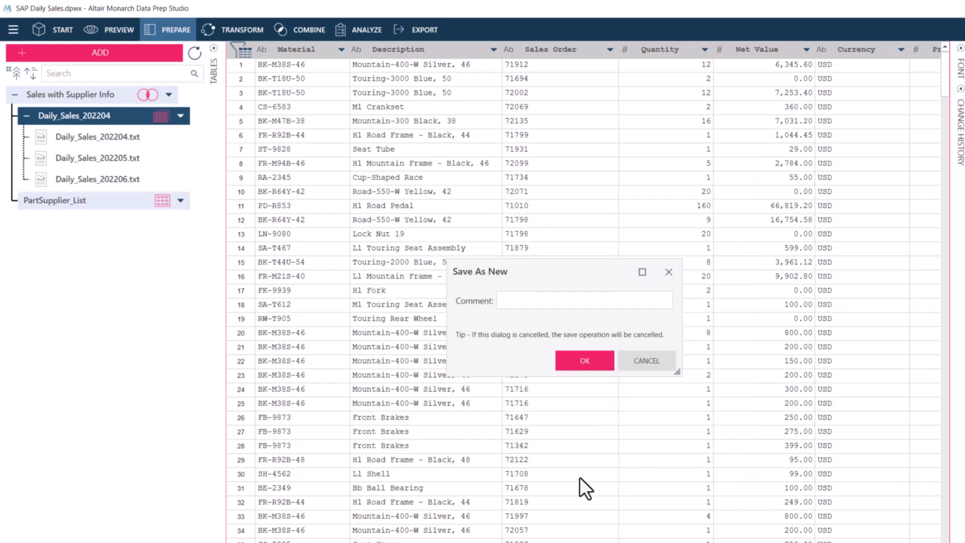
- Add the comment "v1 From Daily Sales" to the new Bike Sales workspace and complete its upload
left_click(585, 302)
type("v1 From Daily Sales")
left_click(596, 357)
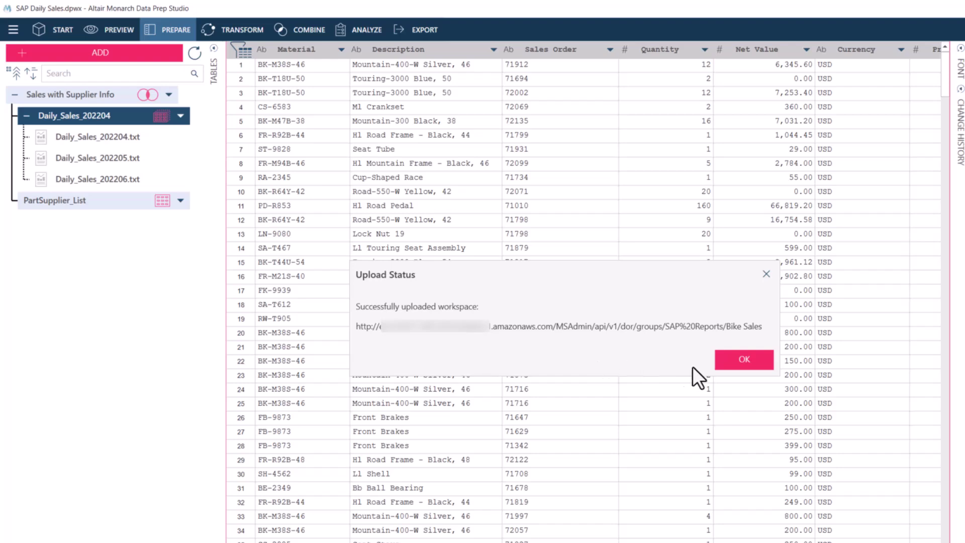
left_click(722, 366)
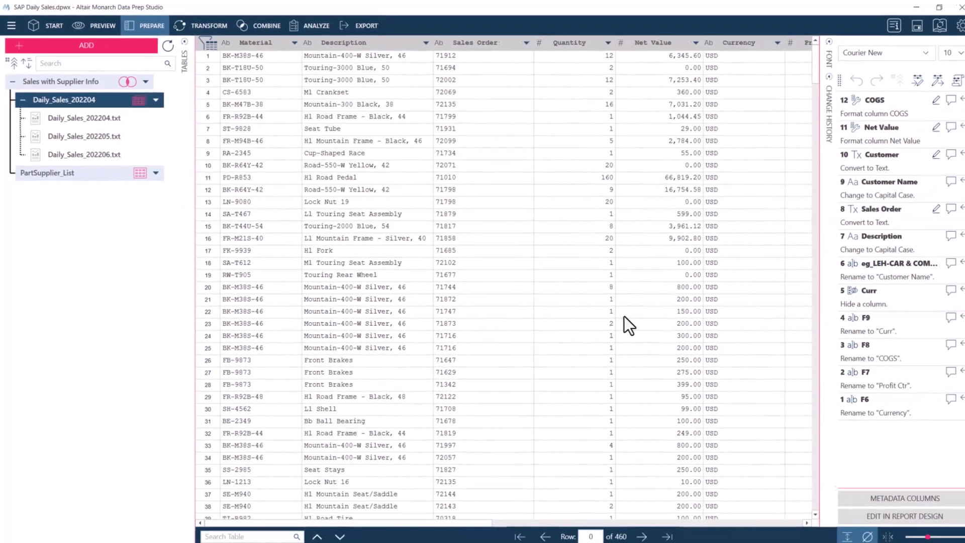
- Split the Billing Date column of Daily_Sales_202204 into Year and Qtr parts, keeping the original column
left_click(729, 518)
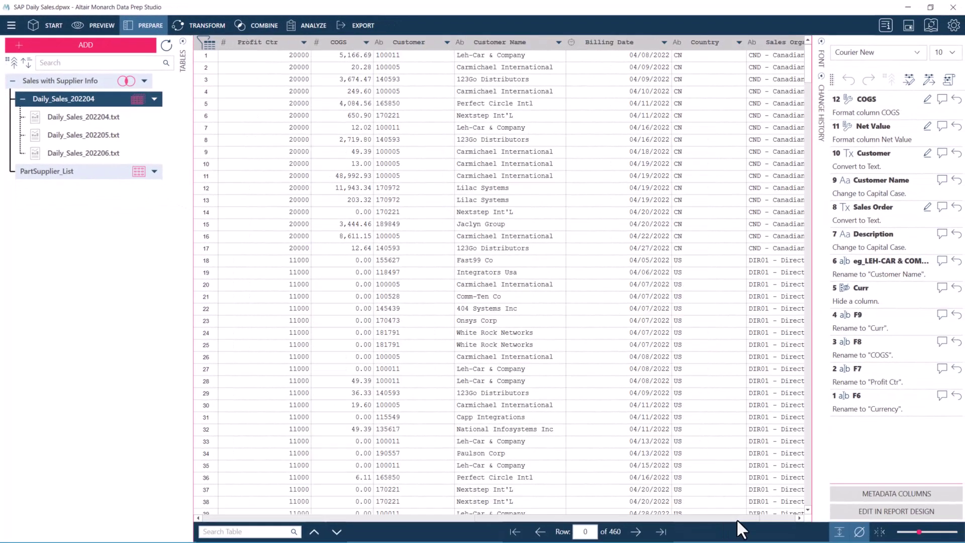
left_click(665, 42)
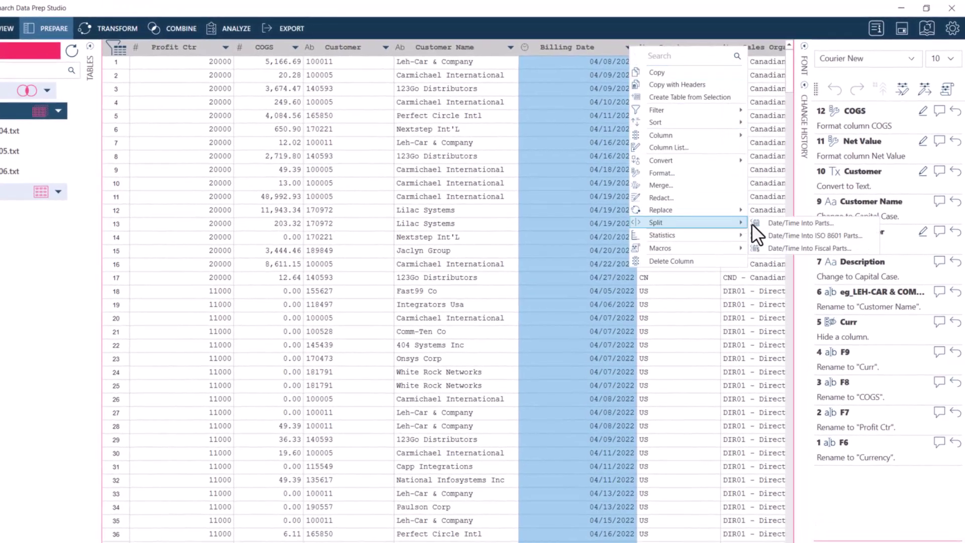
left_click(763, 223)
left_click(315, 215)
left_click(373, 215)
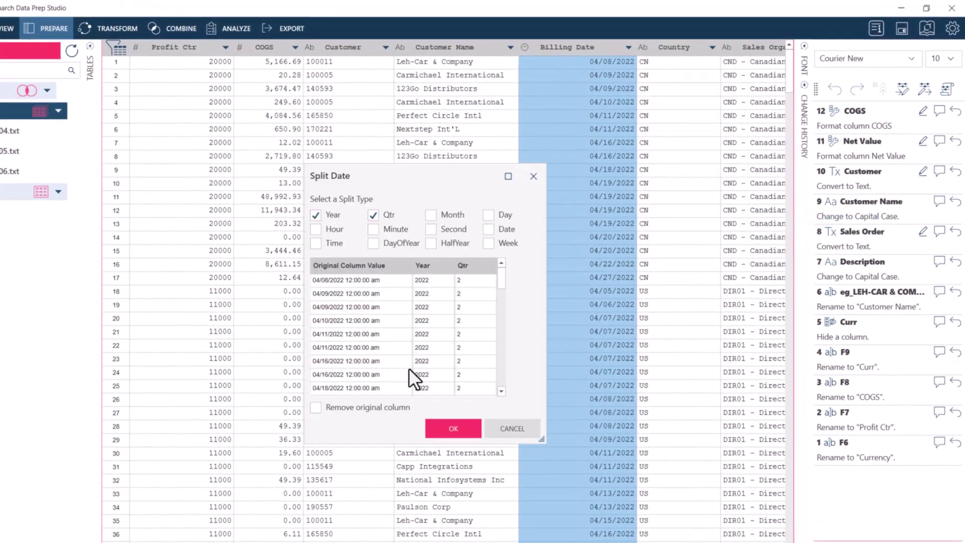
left_click(435, 425)
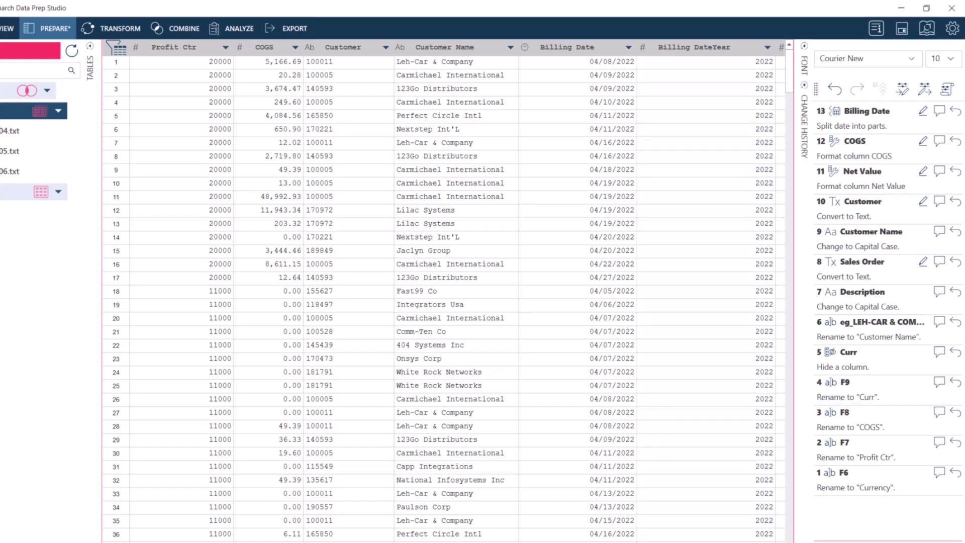
scroll(442, 297, "right", 3)
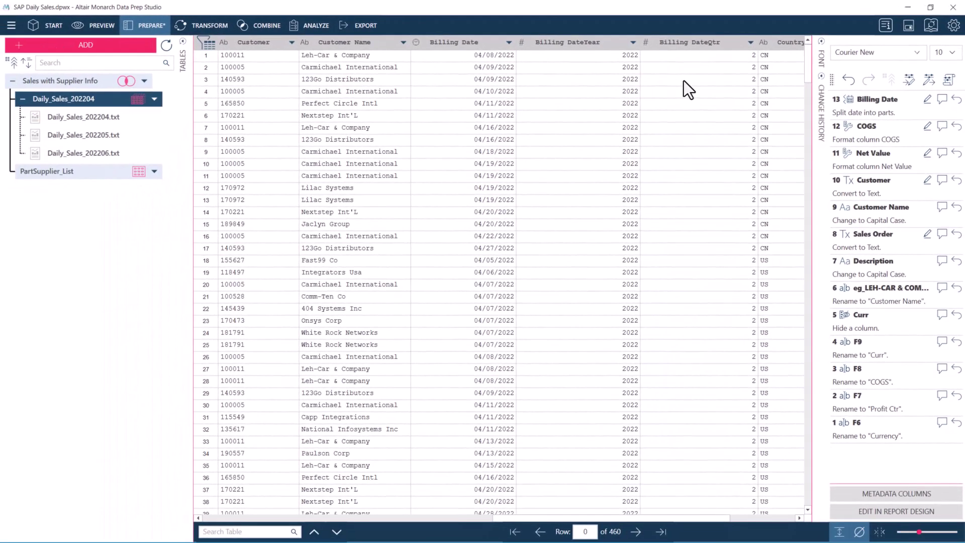
- Save the modified workspace as a new revision of Bike Sales in the SAP Reports container of MS Library
left_click(8, 24)
mouse_move(96, 106)
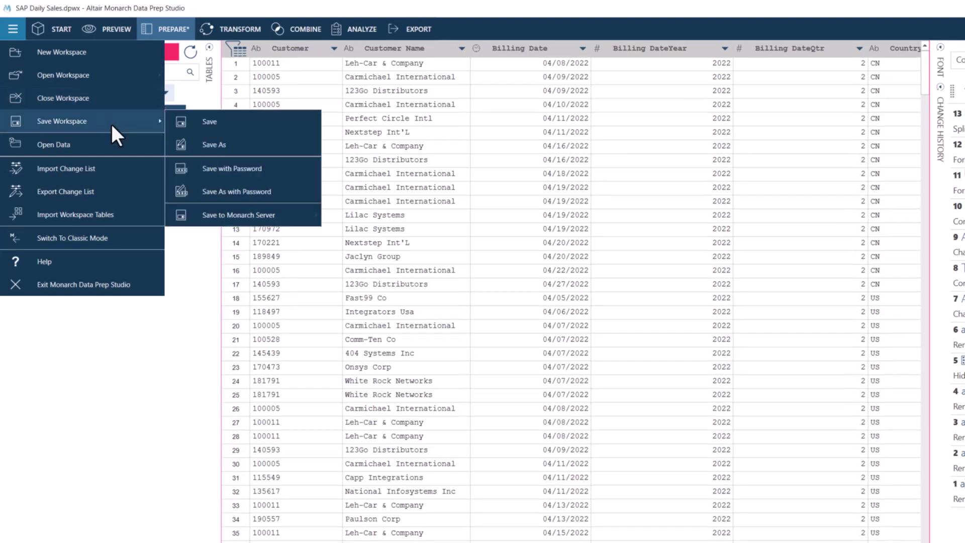
mouse_move(286, 219)
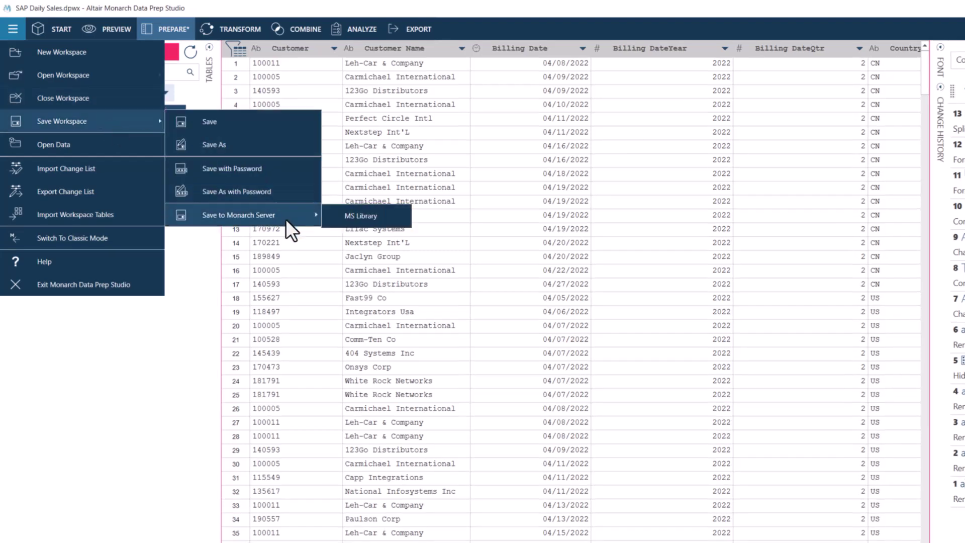
left_click(328, 219)
left_click(531, 194)
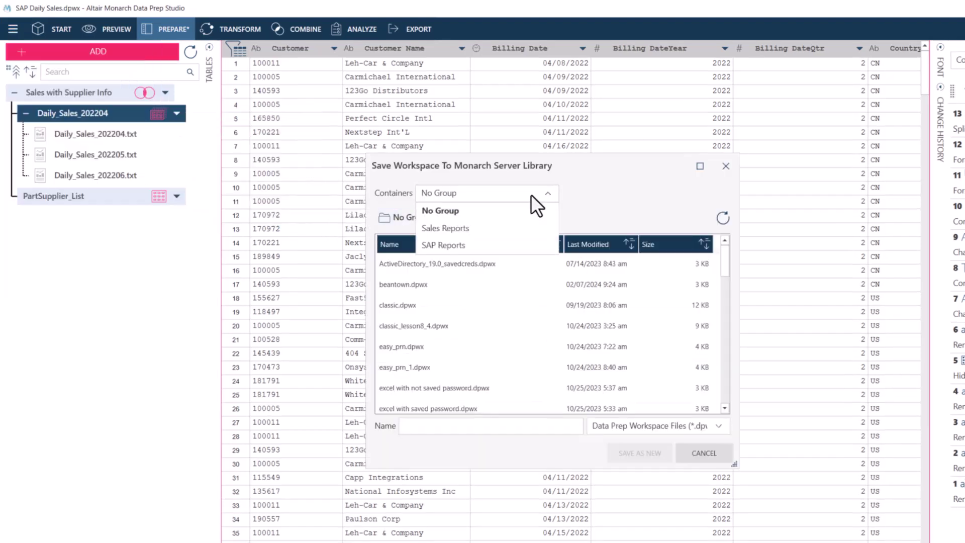
left_click(531, 249)
left_click(485, 308)
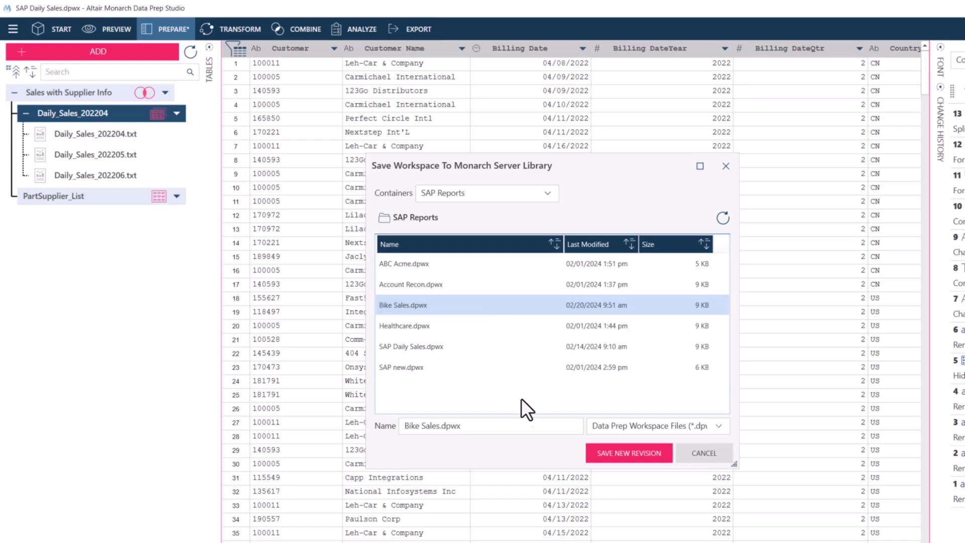
left_click(588, 454)
- Enter "v2 Added Yr Qtr" as the comment for the new Bike Sales revision and complete its upload
type("v2 Added")
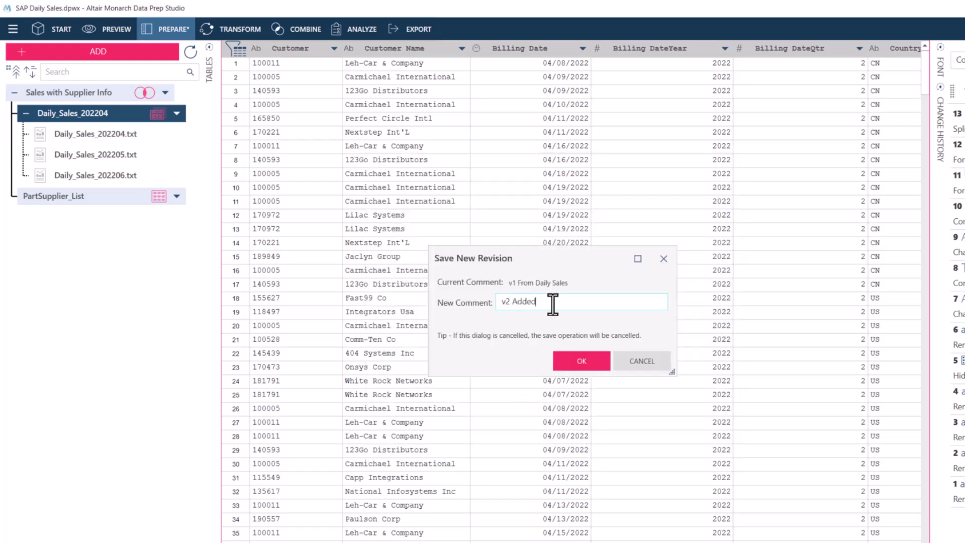
type(" Yr Ctr")
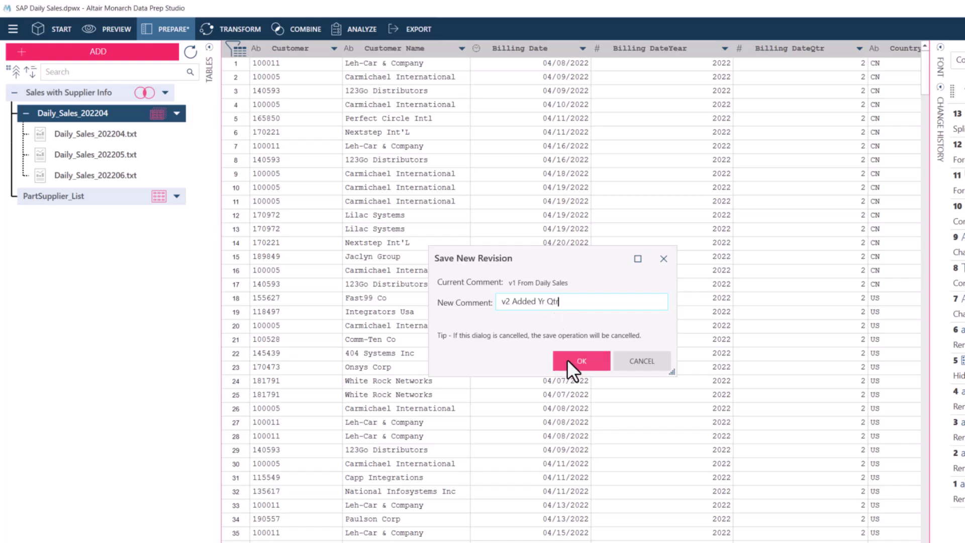
left_click(568, 360)
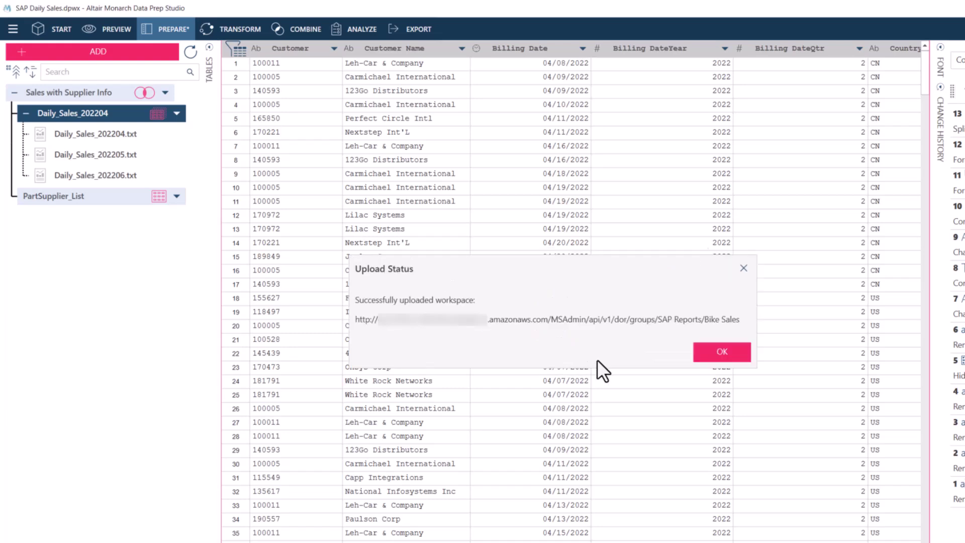
left_click(701, 351)
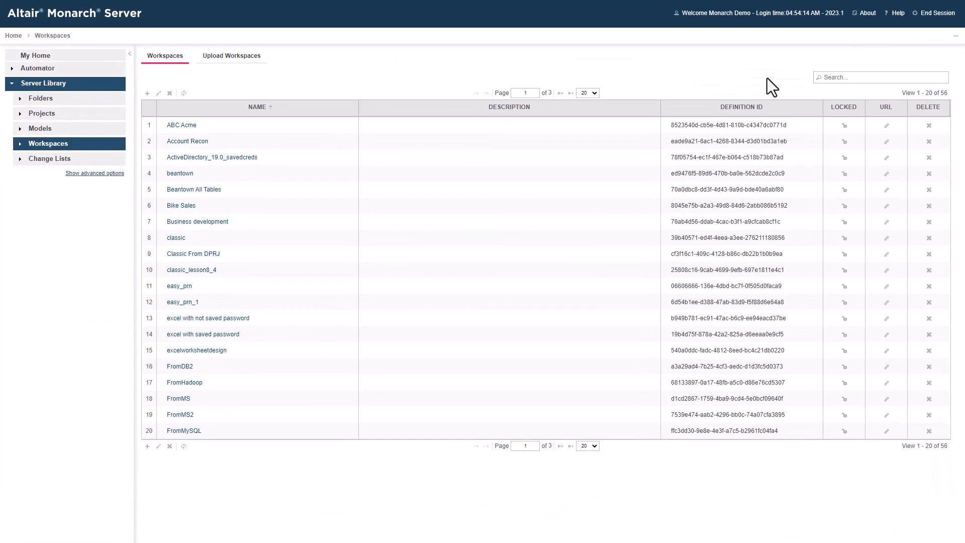
- In Altair Monarch Server, search the library workspaces for Daily Sales and examine the revisions of SAP Daily Sales
left_click(844, 77)
type("Daily Sales")
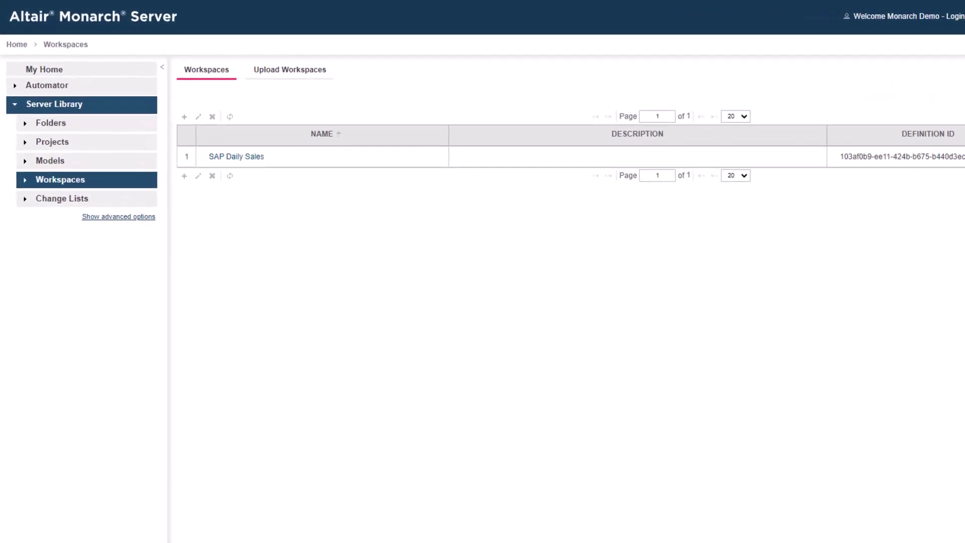
left_click(231, 156)
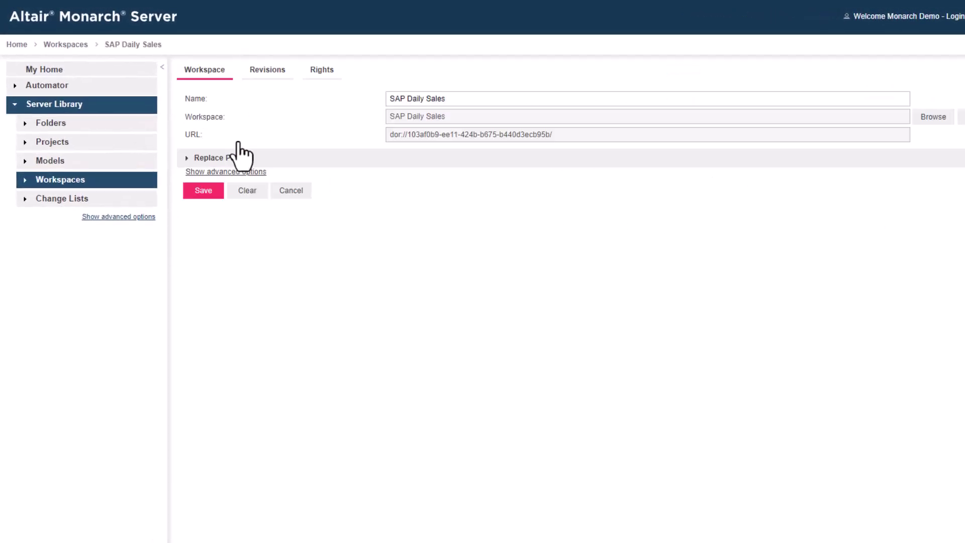
left_click(262, 71)
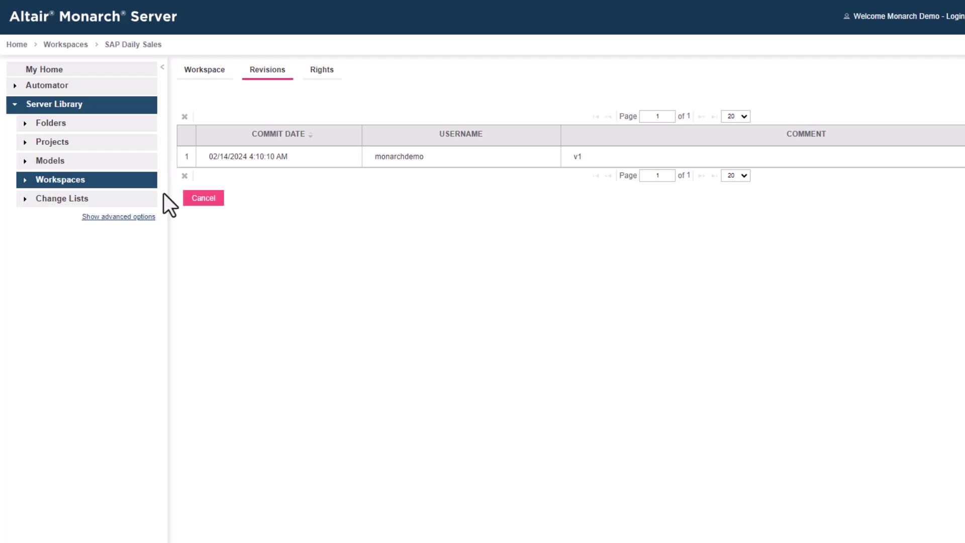
left_click(197, 75)
- Return to the server's workspace list, search for "bike" and examine the revisions of Bike Sales
left_click(73, 182)
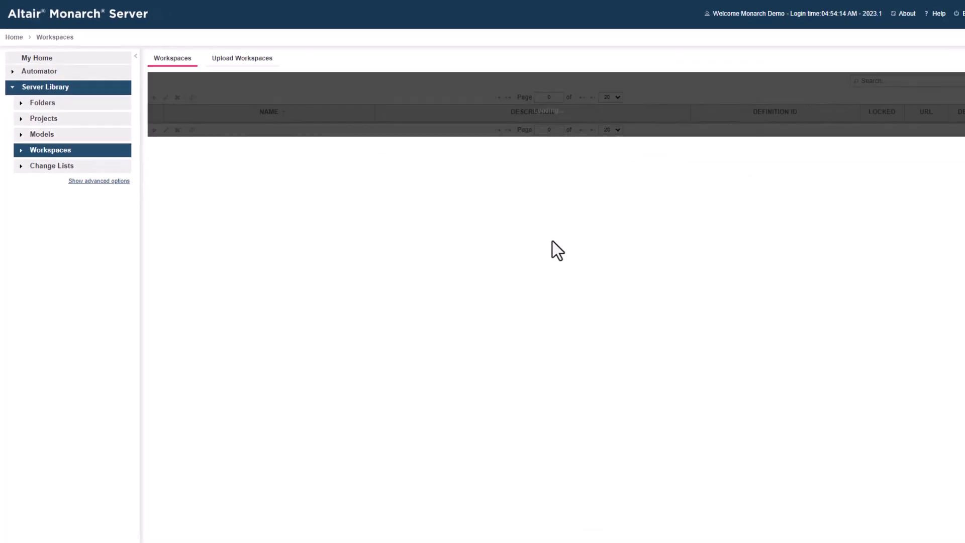
left_click(864, 82)
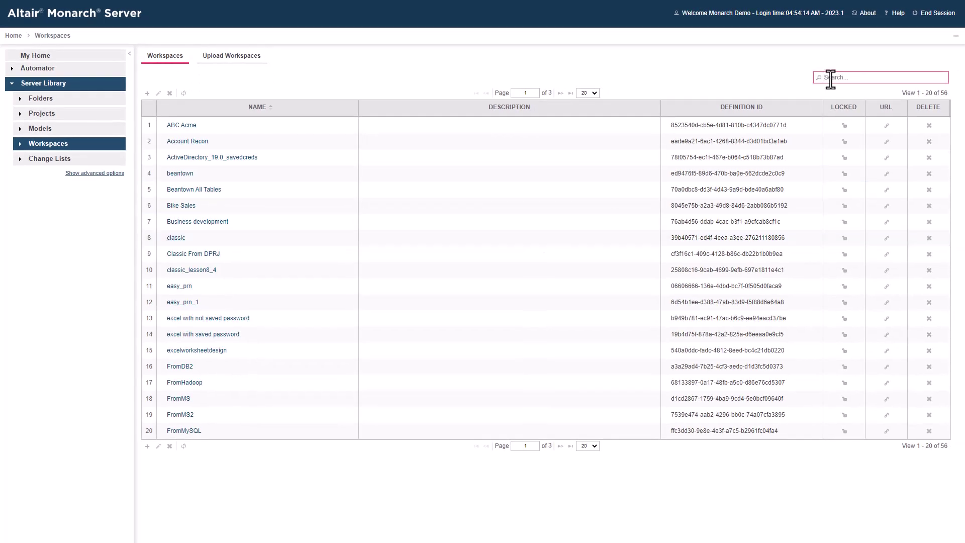
type("bike")
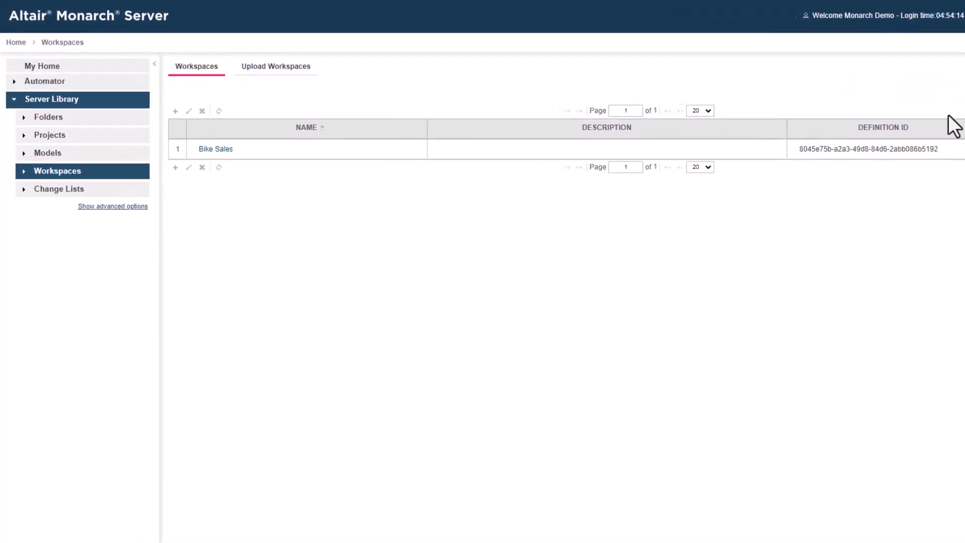
left_click(229, 157)
left_click(268, 70)
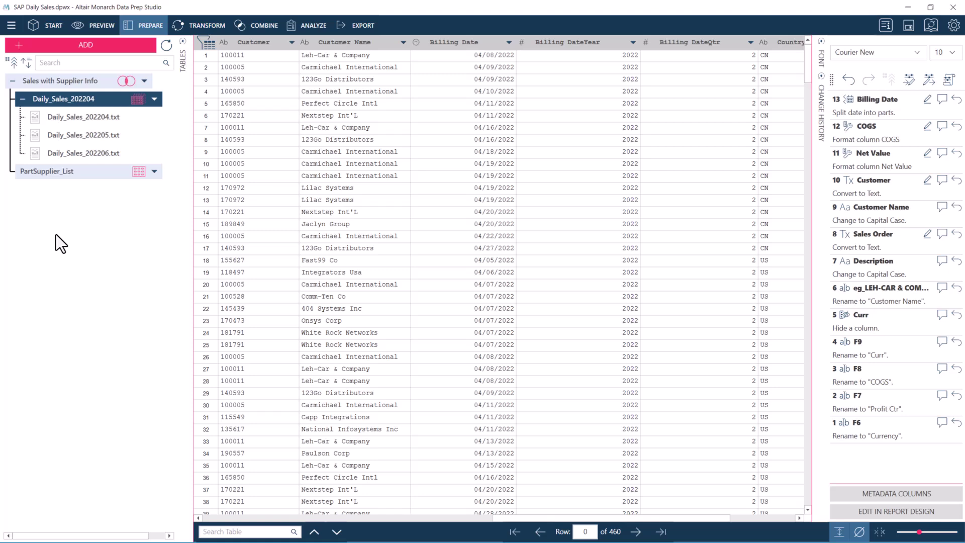
- Back in Monarch Data Prep Studio, browse the workspaces available to open from MS Library's SAP Reports container, and cancel without opening one
left_click(10, 25)
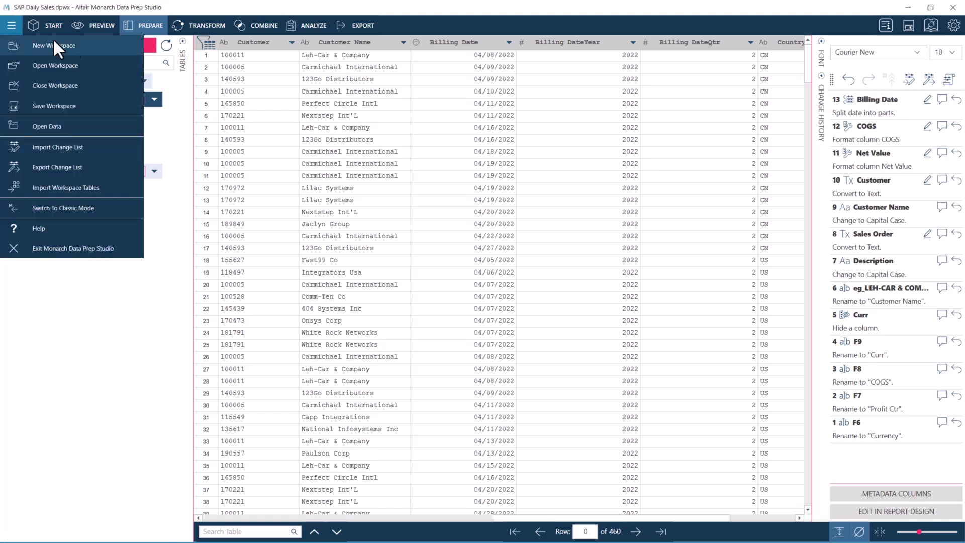
mouse_move(104, 65)
mouse_move(263, 80)
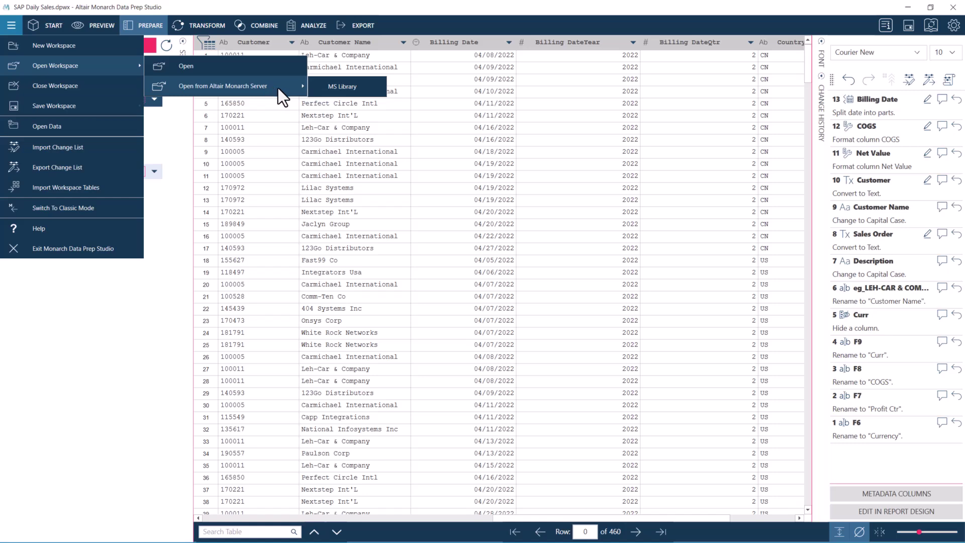
left_click(322, 91)
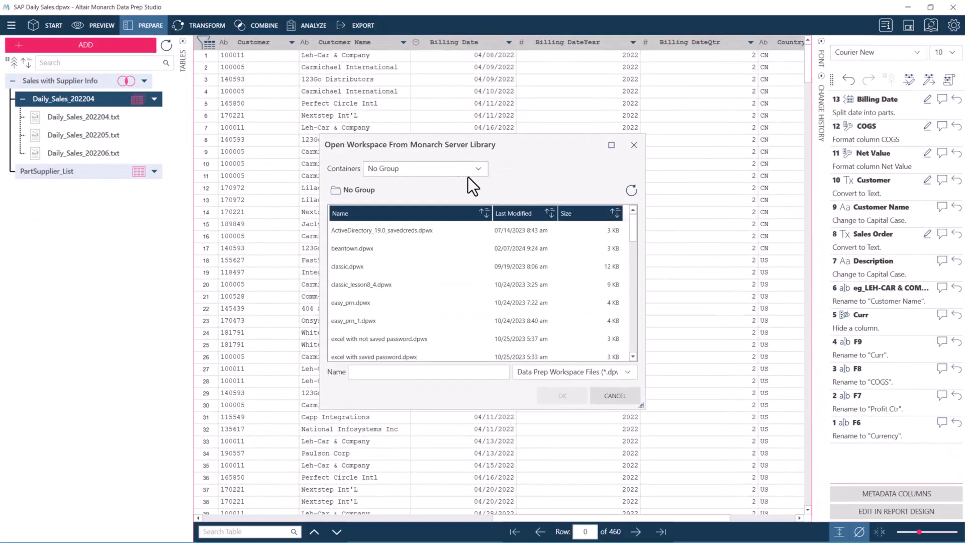
left_click(467, 172)
left_click(451, 214)
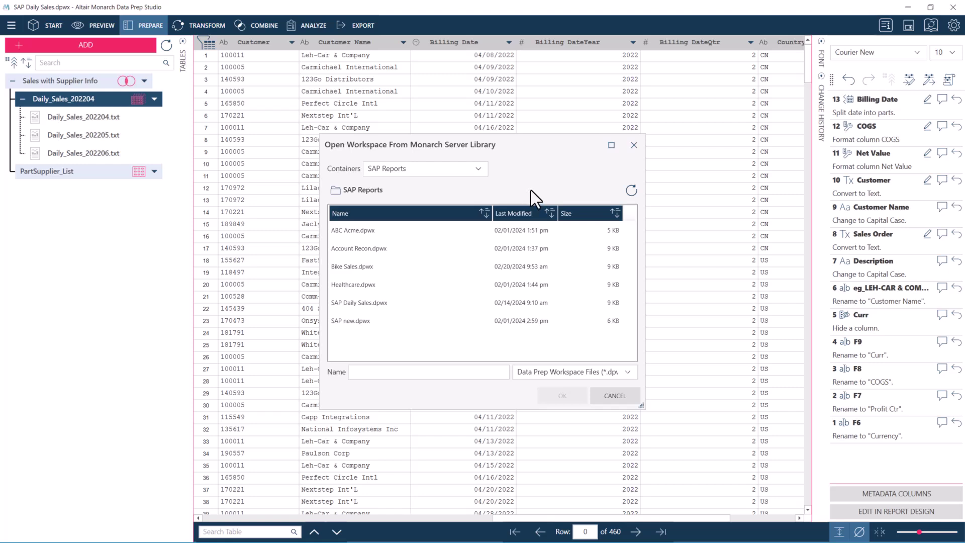
left_click(626, 395)
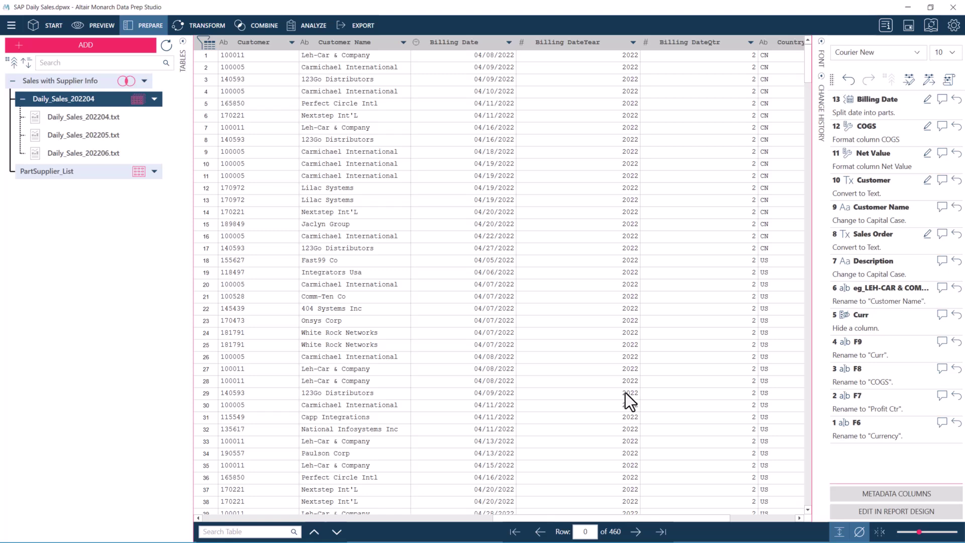